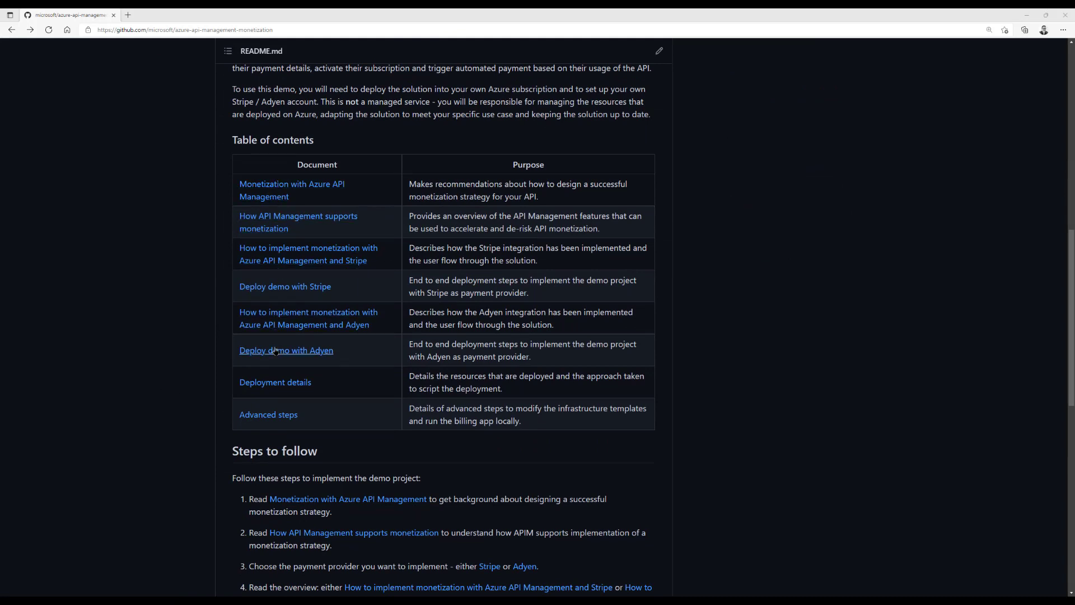
Open the Deploy demo with Adyen guide and scroll down to its Create an Adyen test account section
{"action": "left_click", "coordinate": [300, 352]}
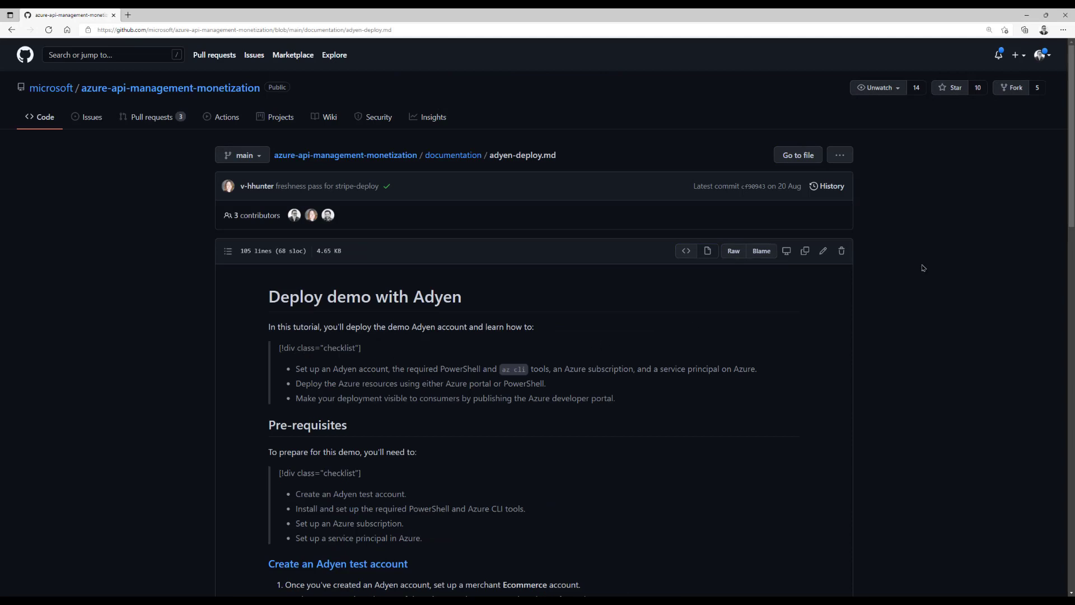
{"action": "left_click_drag", "start_coordinate": [1072, 72], "coordinate": [1073, 366]}
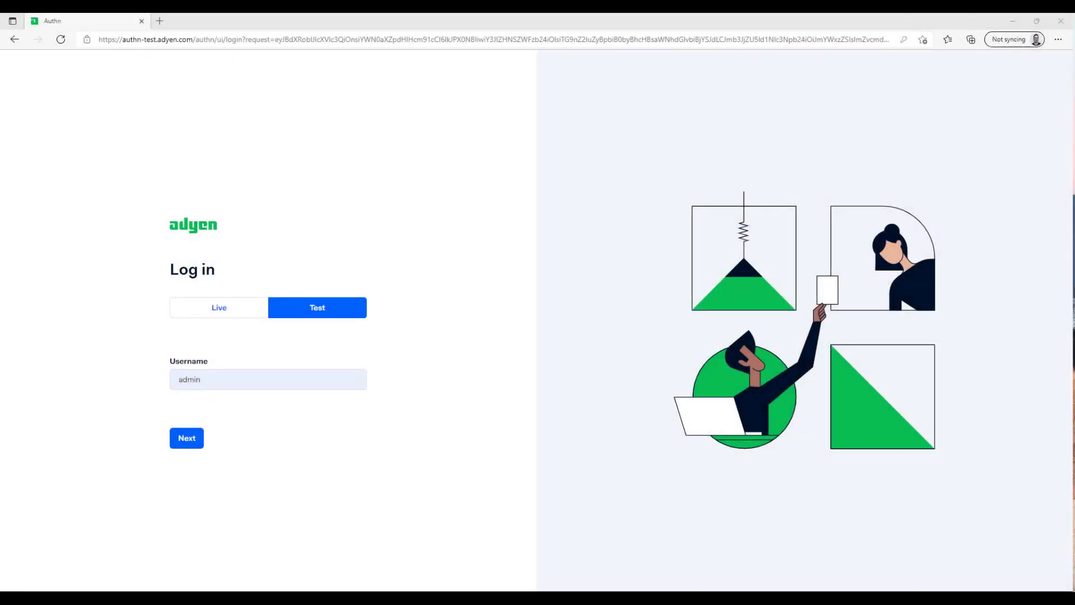
Log in to the Adyen test environment and open the Merchant accounts list
{"action": "left_click", "coordinate": [190, 441]}
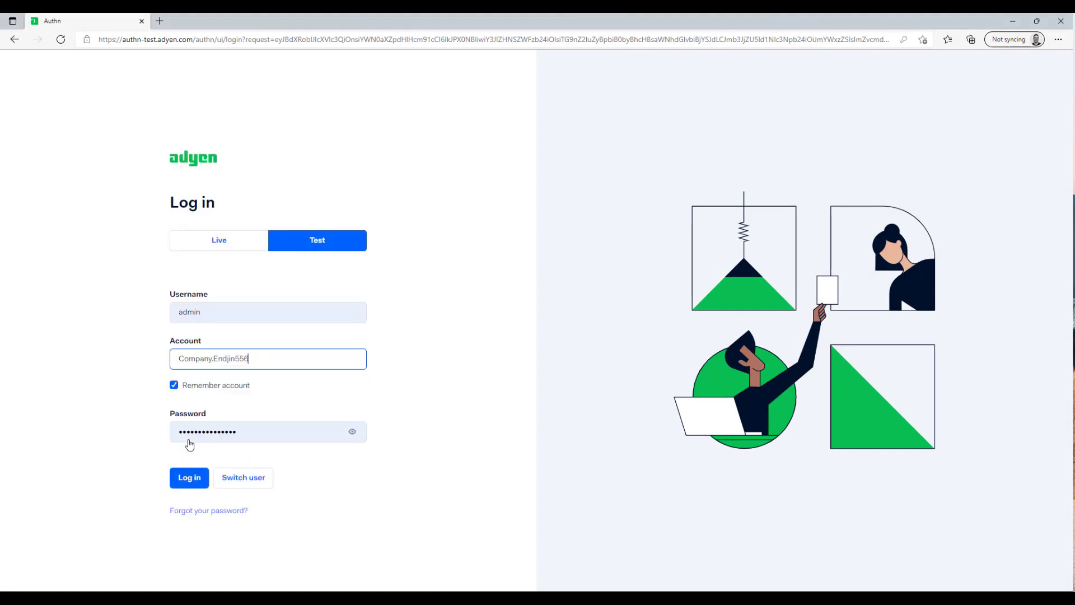
{"action": "left_click", "coordinate": [197, 480]}
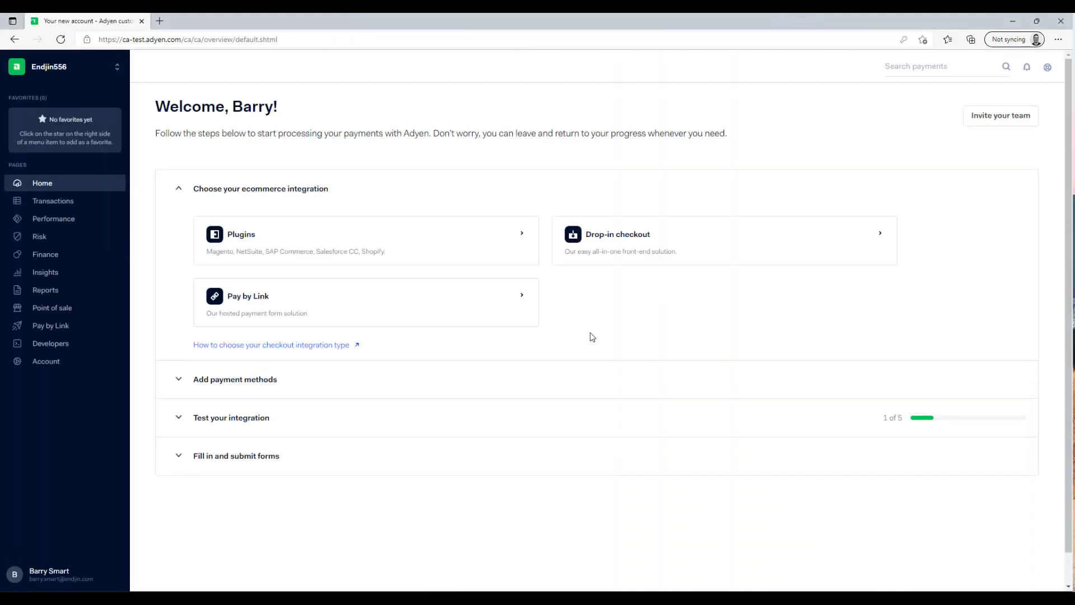
{"action": "left_click", "coordinate": [76, 365]}
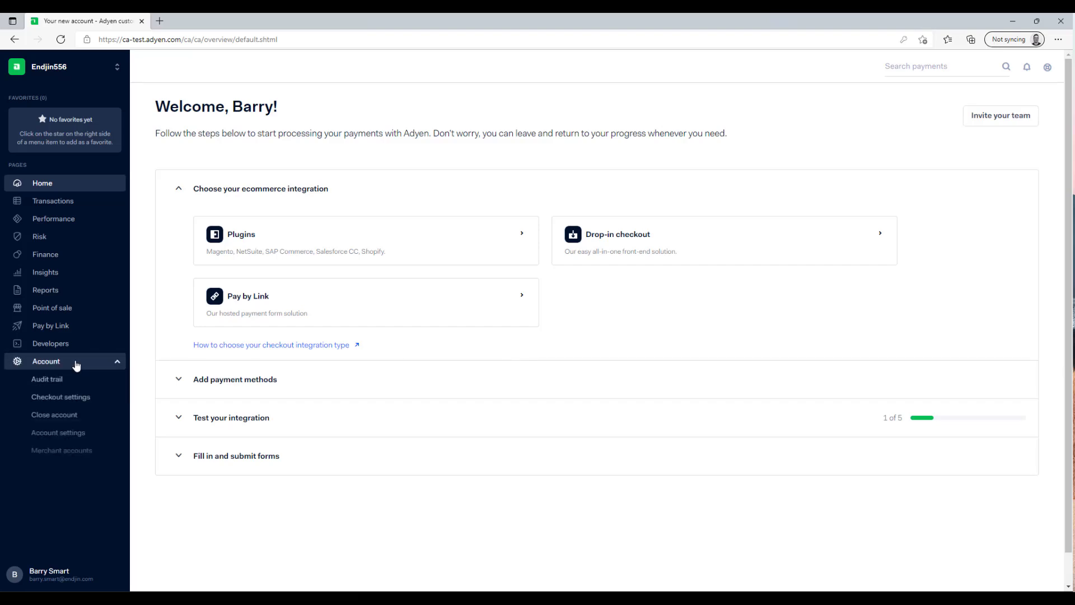
{"action": "left_click", "coordinate": [77, 451]}
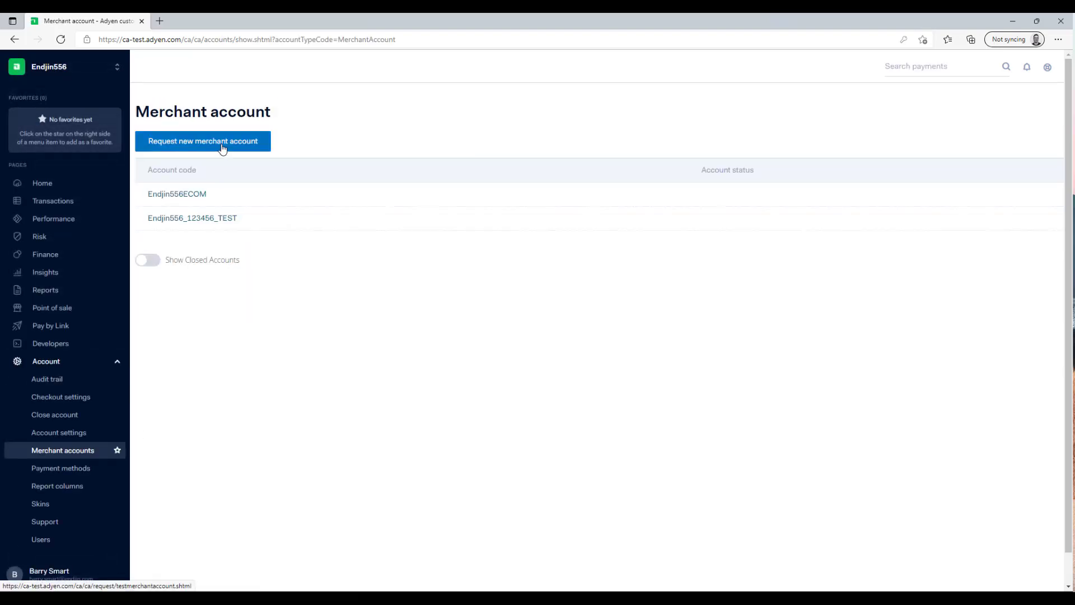
Request a new test-only merchant account with account code DEMO12
{"action": "left_click", "coordinate": [222, 148]}
{"action": "left_click", "coordinate": [451, 294]}
{"action": "left_click", "coordinate": [680, 307]}
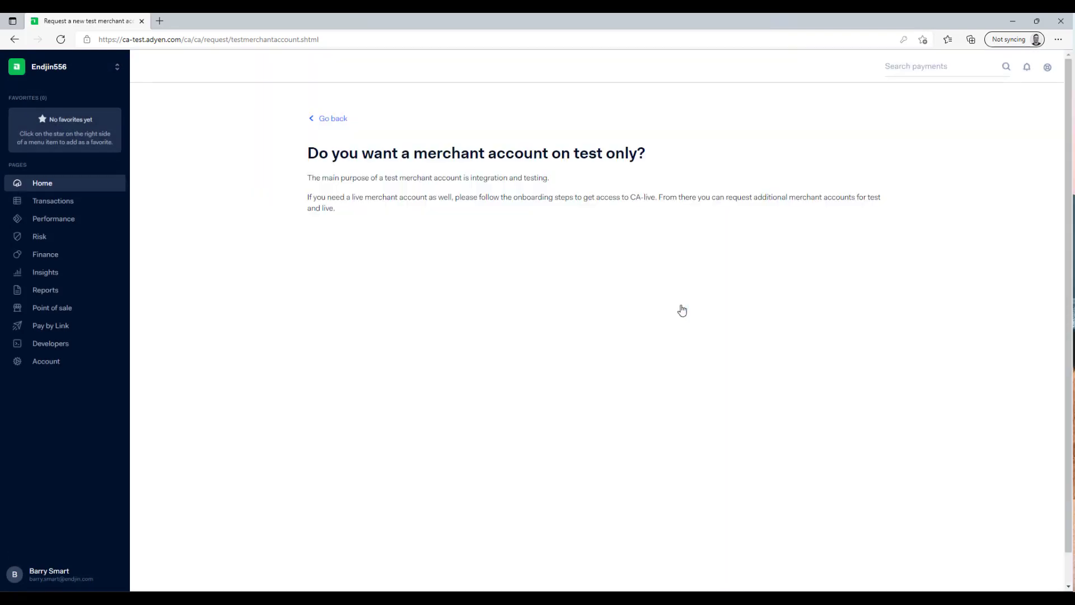
{"action": "left_click", "coordinate": [541, 337]}
{"action": "type", "text": "DEMO12"}
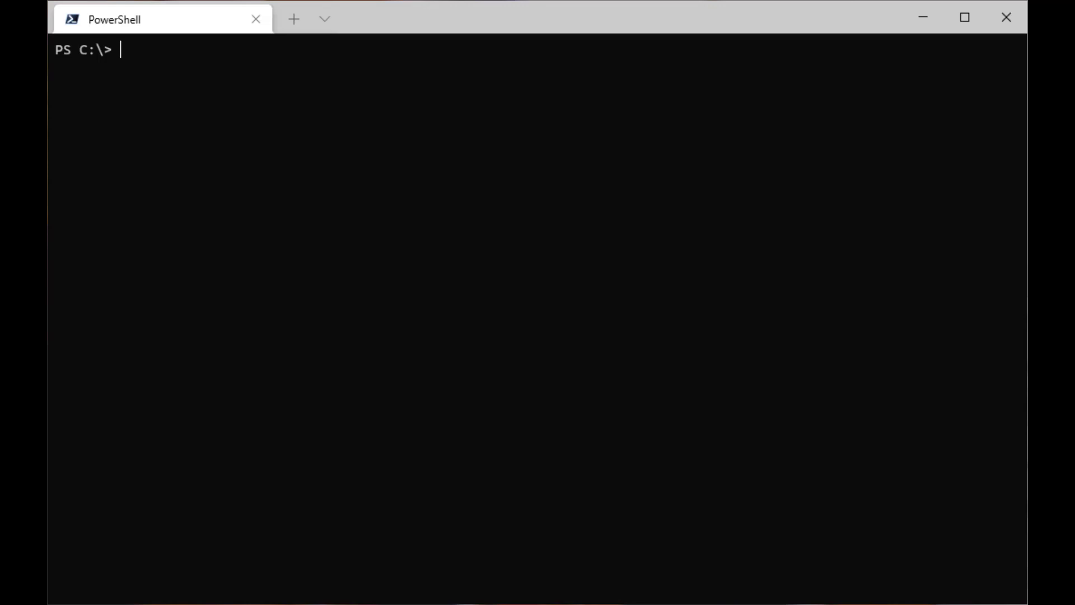
Sign in with az login and set the active subscription using the pasted subscription ID
{"action": "type", "text": "az ad"}
{"action": "key", "text": "BackSpace"}
{"action": "key", "text": "BackSpace"}
{"action": "type", "text": "login"}
{"action": "key", "text": "Return"}
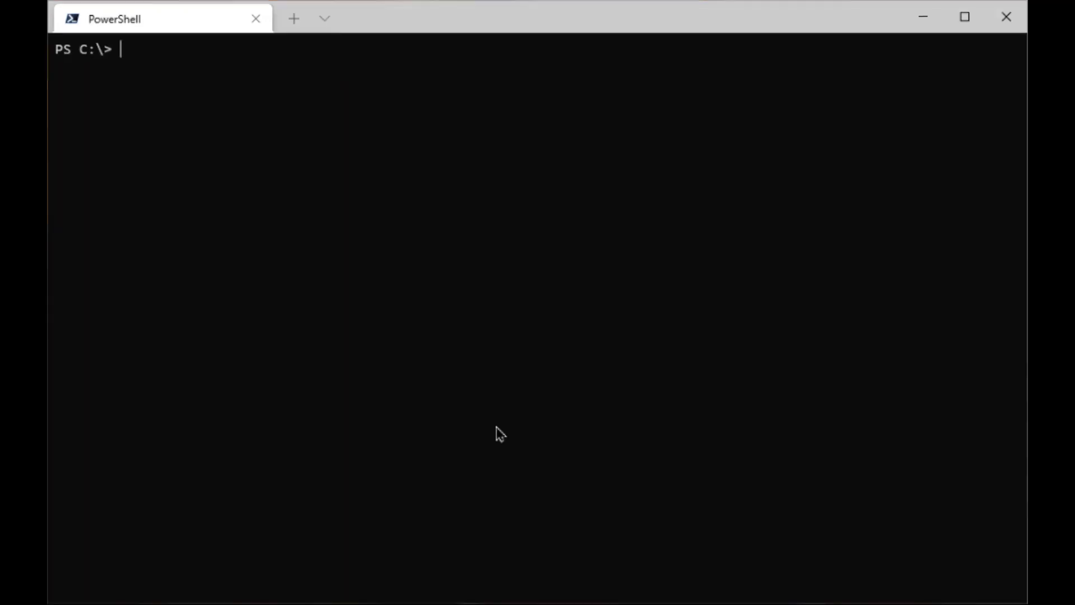
{"action": "type", "text": "az account"}
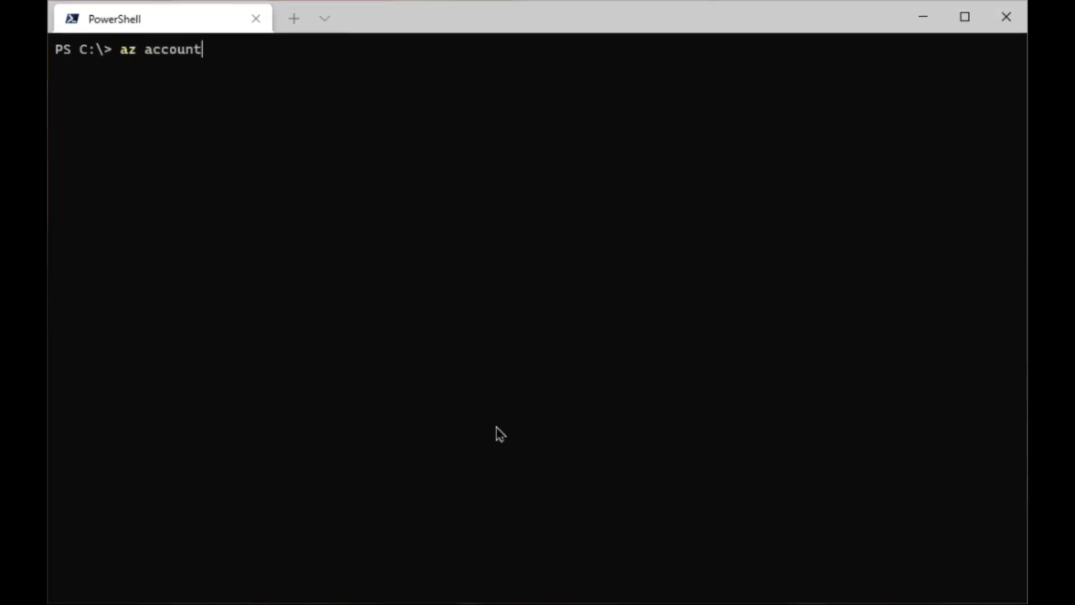
{"action": "type", "text": " set --subscriptio"}
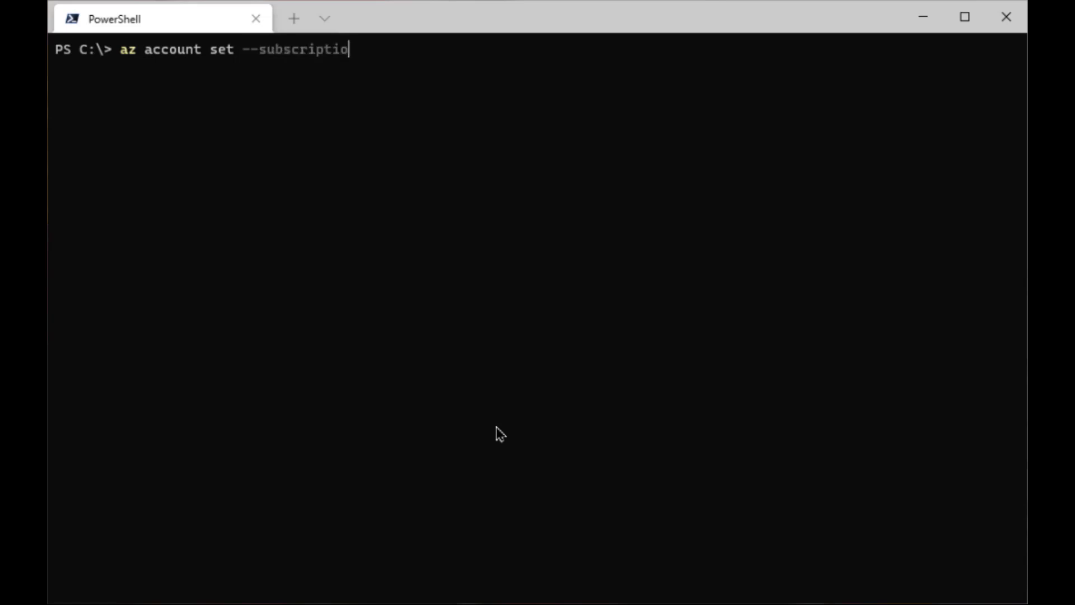
{"action": "type", "text": "n"}
{"action": "key", "text": "ctrl+v"}
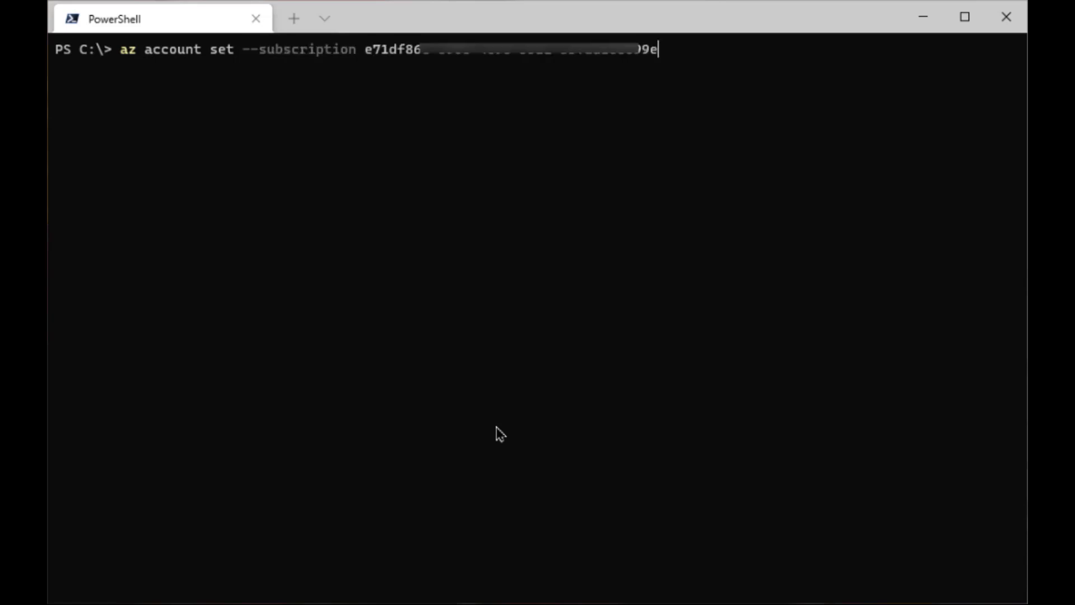
{"action": "key", "text": "Return"}
Create the service principal apim-demo-adyen-service-principal with --skip-assignment
{"action": "key", "text": "ctrl+l"}
{"action": "type", "text": "az ad sp create"}
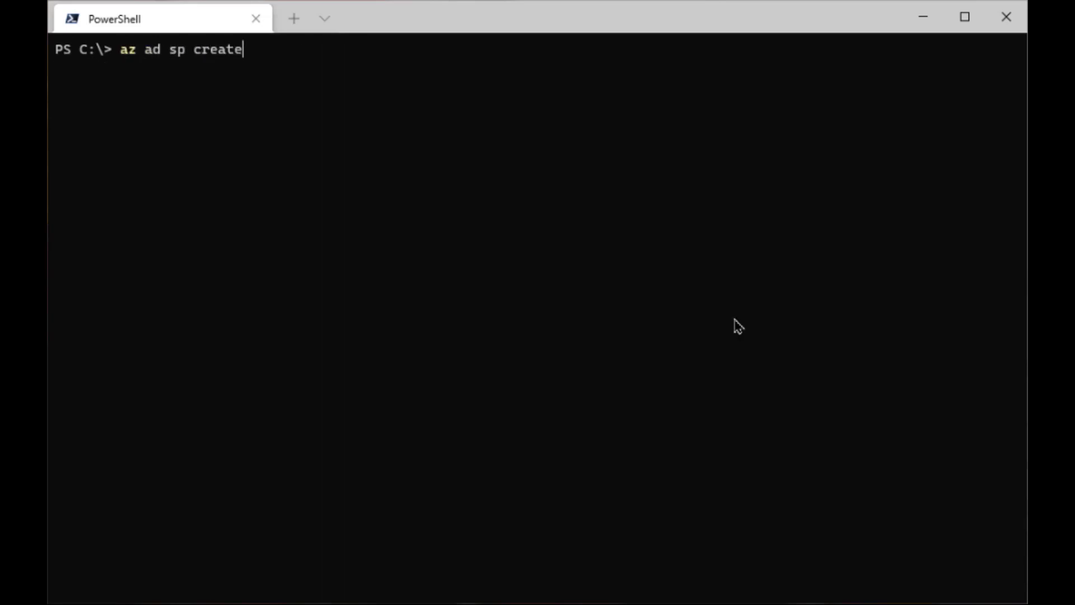
{"action": "type", "text": "-for-rbac --nam"}
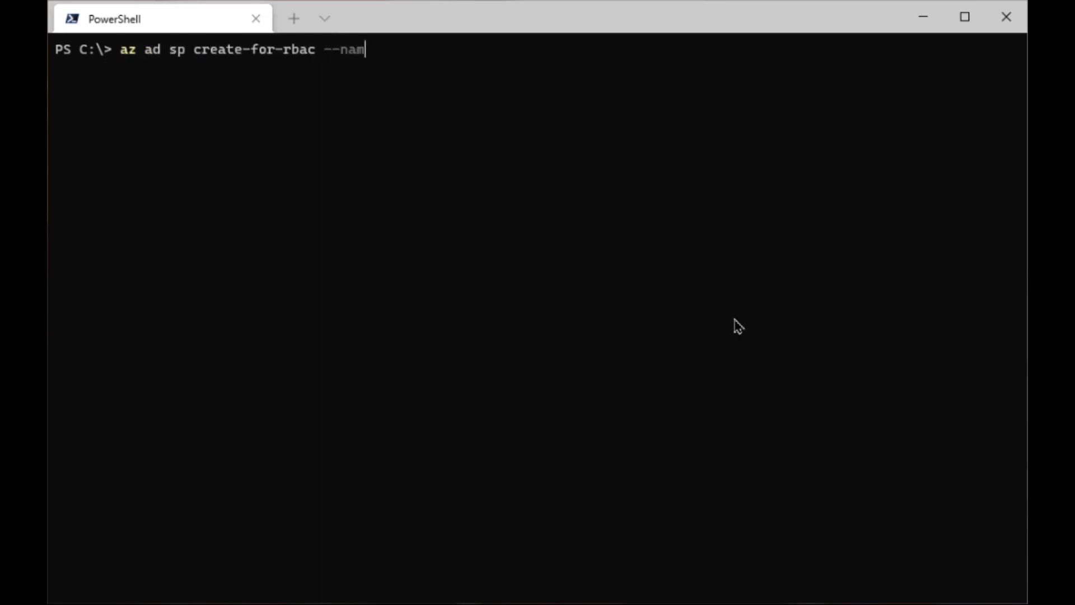
{"action": "type", "text": "e apim-demo-ady"}
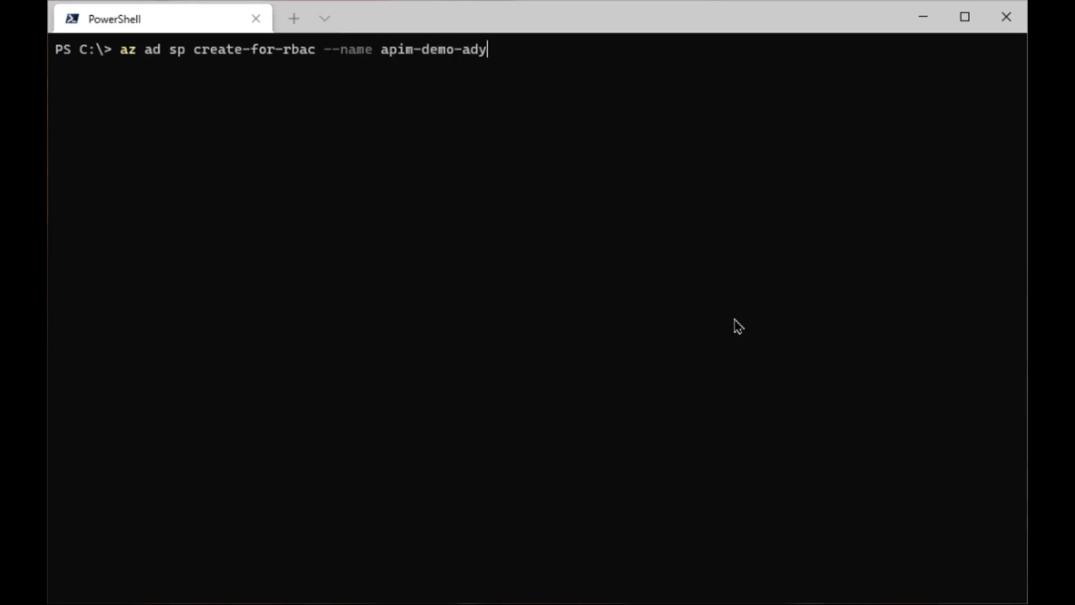
{"action": "type", "text": "en-service-principal"}
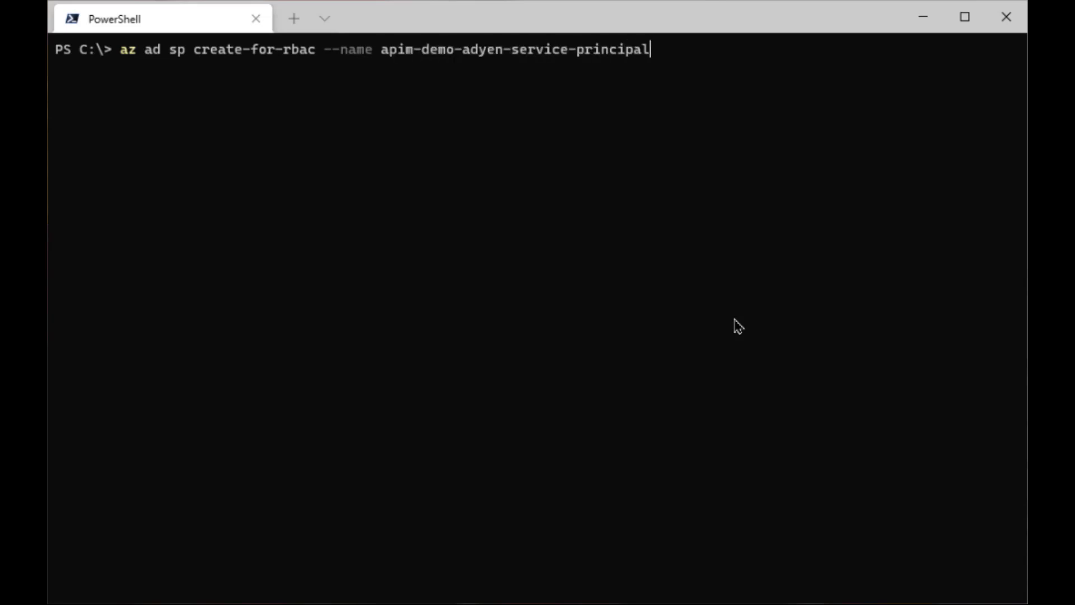
{"action": "type", "text": " --skip-assignment"}
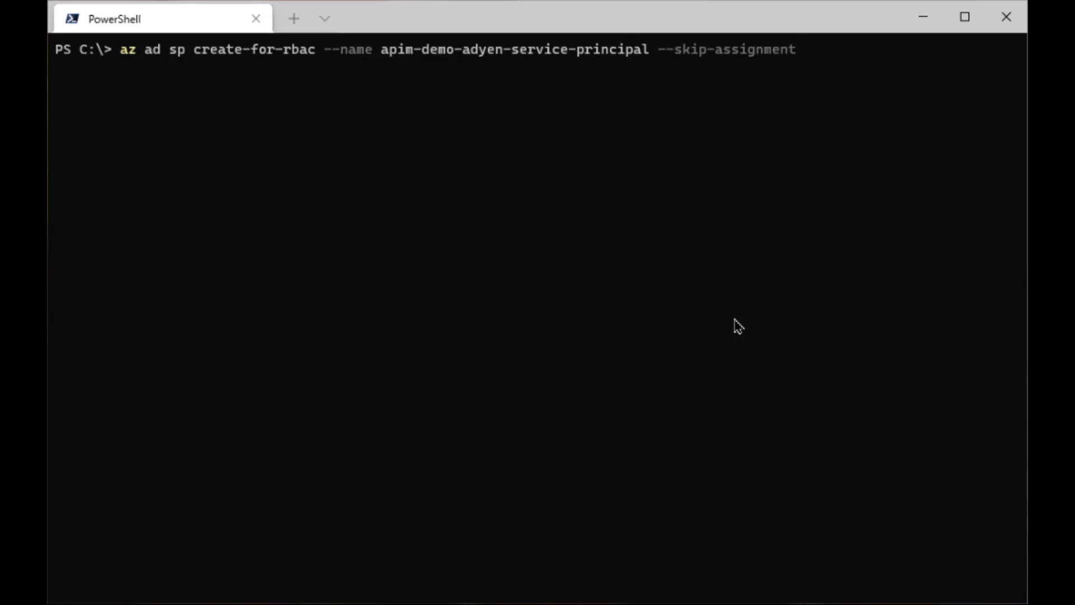
{"action": "key", "text": "Return"}
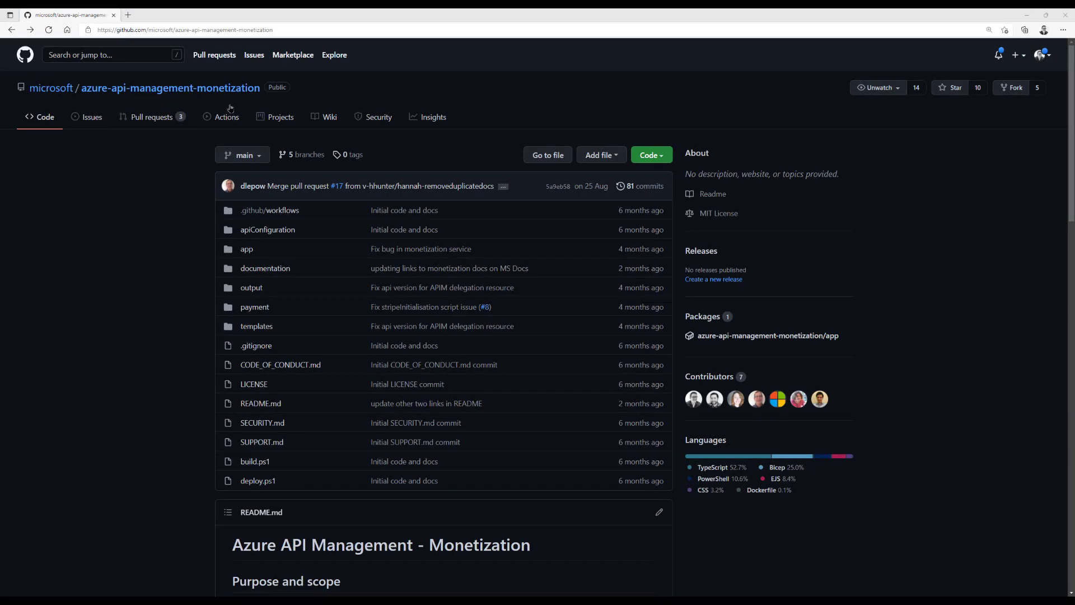
Reopen the Deploy demo with Adyen guide from the README table of contents and scroll to Deploy to Azure
{"action": "scroll", "coordinate": [122, 319], "scroll_direction": "down", "scroll_amount": 10}
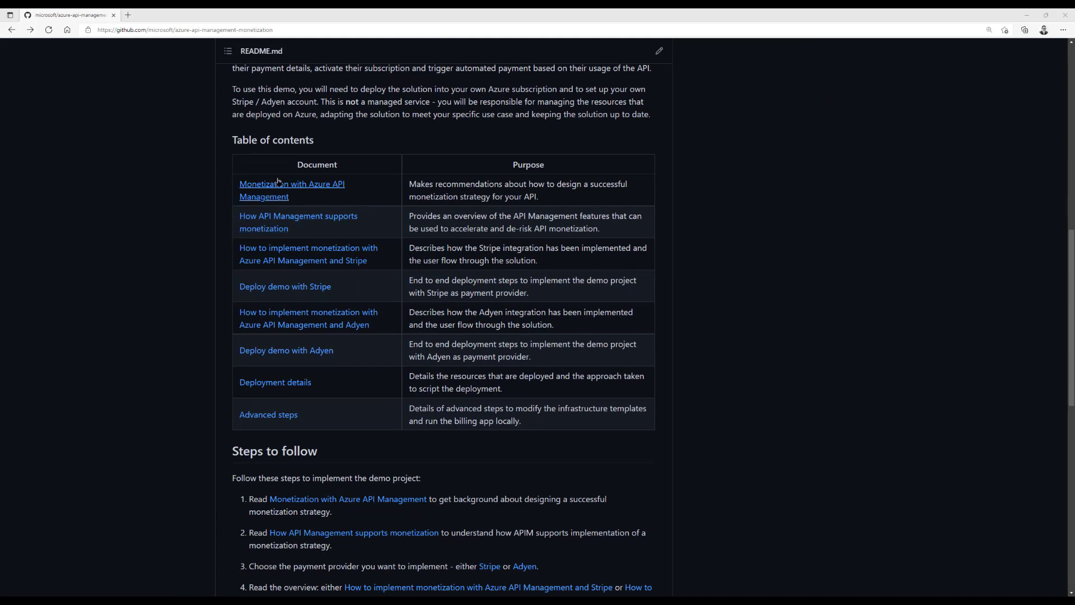
{"action": "left_click", "coordinate": [307, 352]}
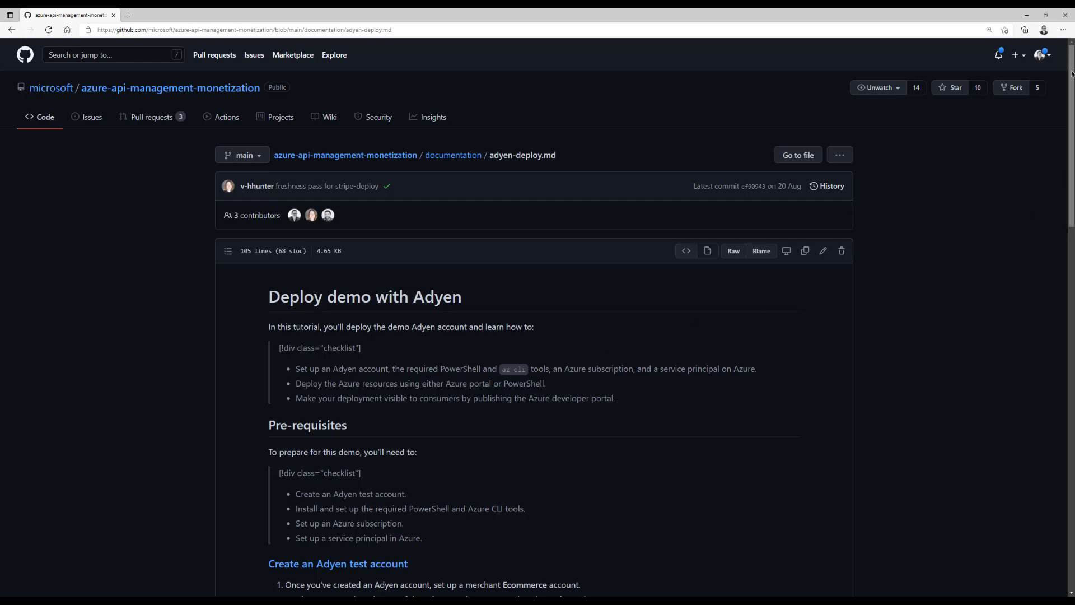
{"action": "left_click_drag", "start_coordinate": [1072, 73], "coordinate": [1072, 408]}
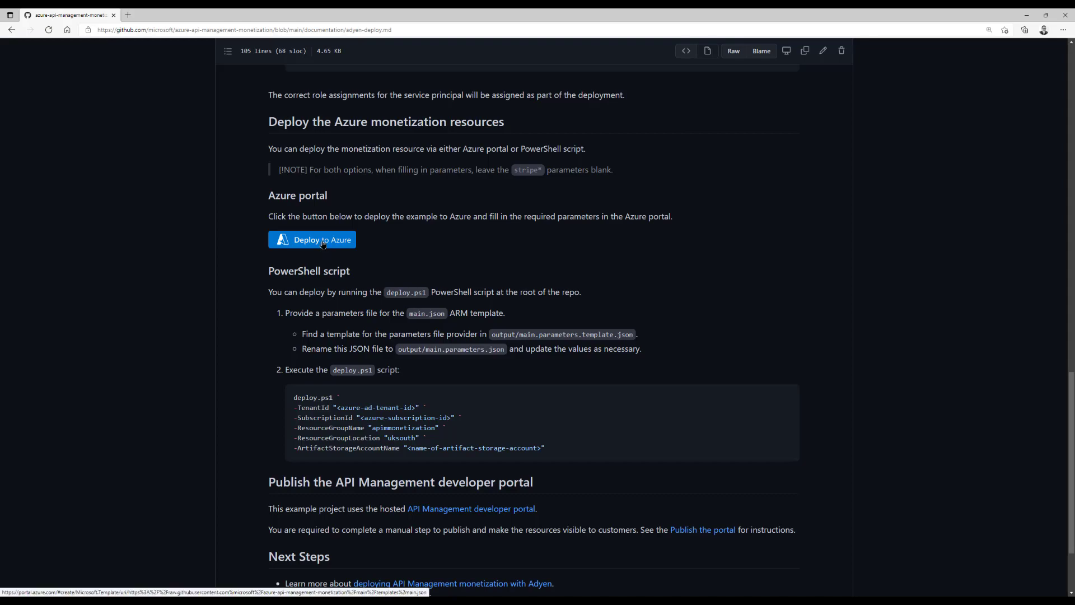
Start the template deployment with new resource group rg-apim-demo-adyen in West Europe
{"action": "left_click", "coordinate": [323, 244]}
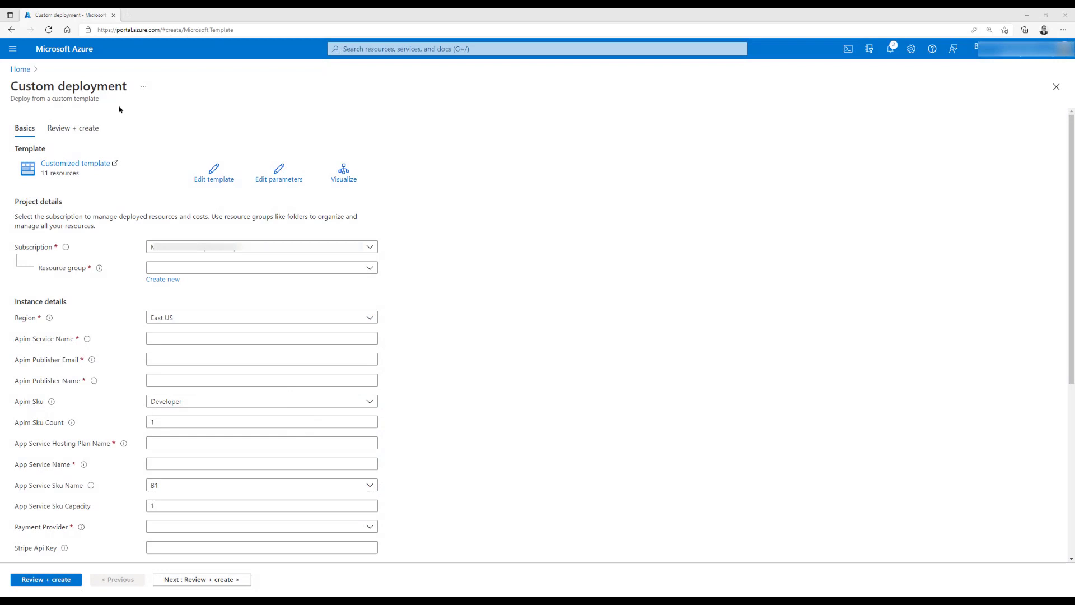
{"action": "left_click", "coordinate": [163, 279]}
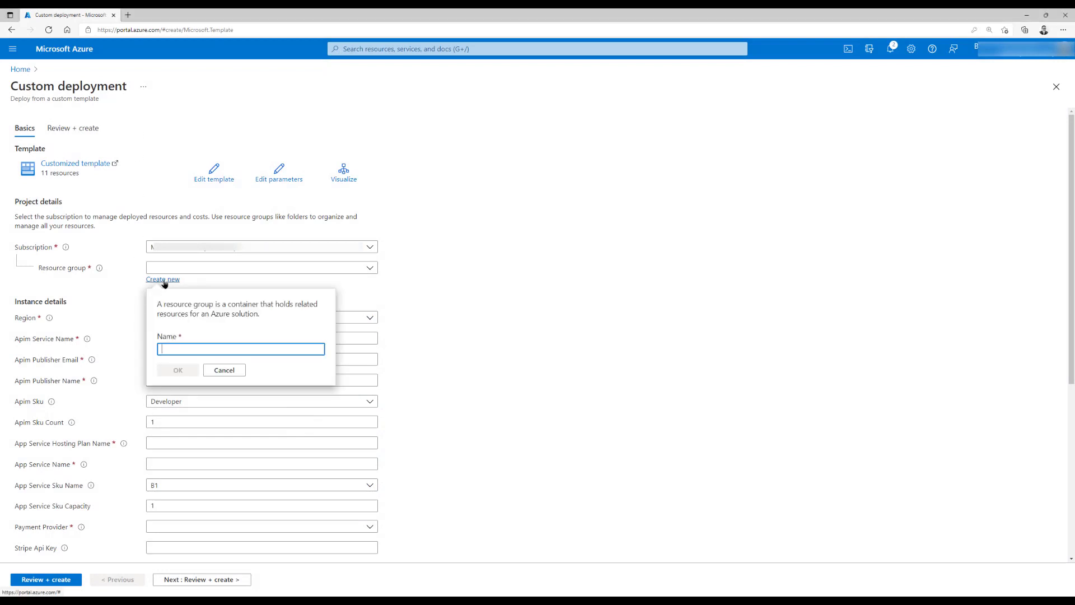
{"action": "type", "text": "rg-apim-demo-adyen"}
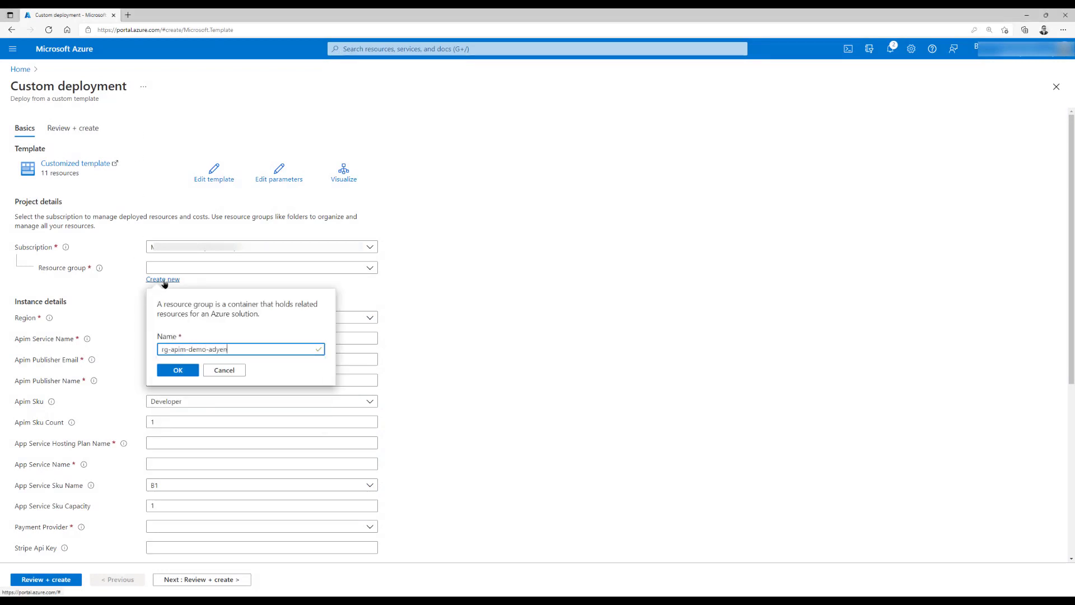
{"action": "left_click", "coordinate": [184, 372]}
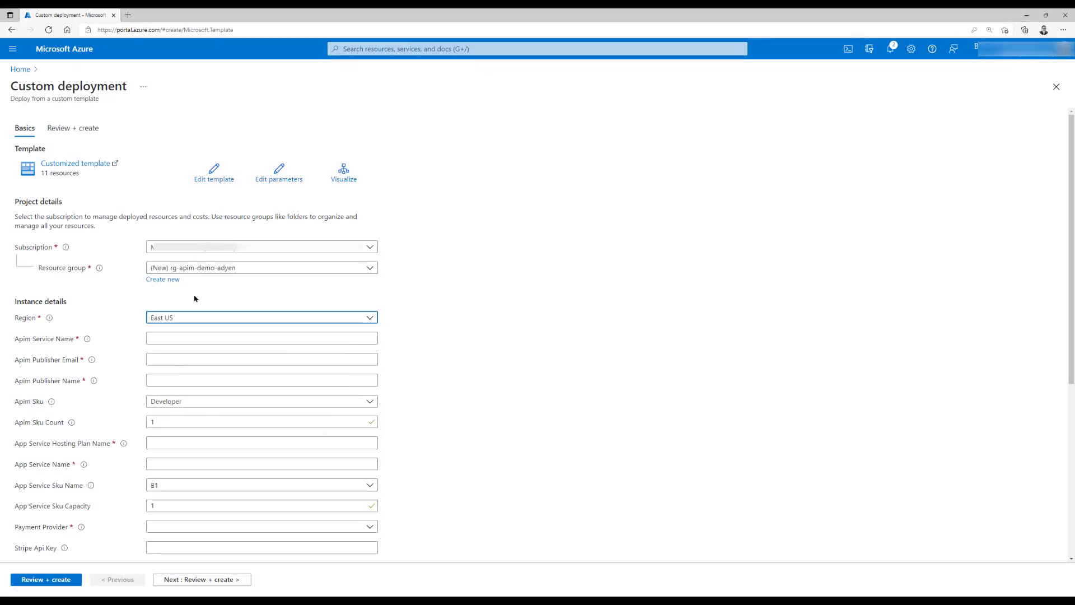
{"action": "left_click", "coordinate": [370, 317]}
{"action": "type", "text": "eu"}
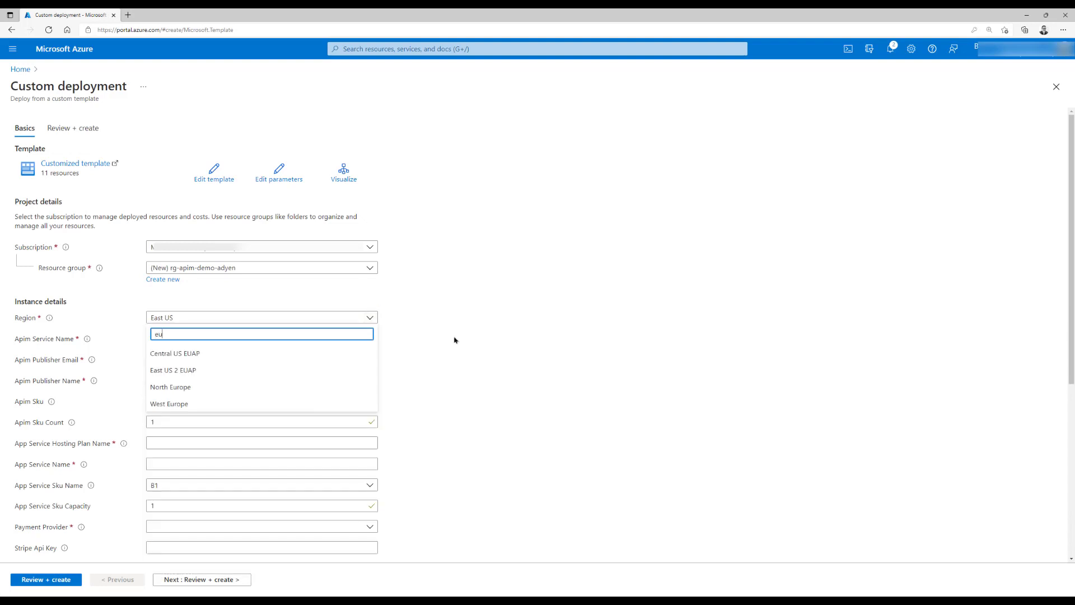
{"action": "key", "text": "Down"}
{"action": "key", "text": "Down"}
{"action": "key", "text": "Down"}
{"action": "key", "text": "Down"}
{"action": "key", "text": "Return"}
Name the APIM service apim-demo-adyen and fill in the publisher name
{"action": "key", "text": "Tab"}
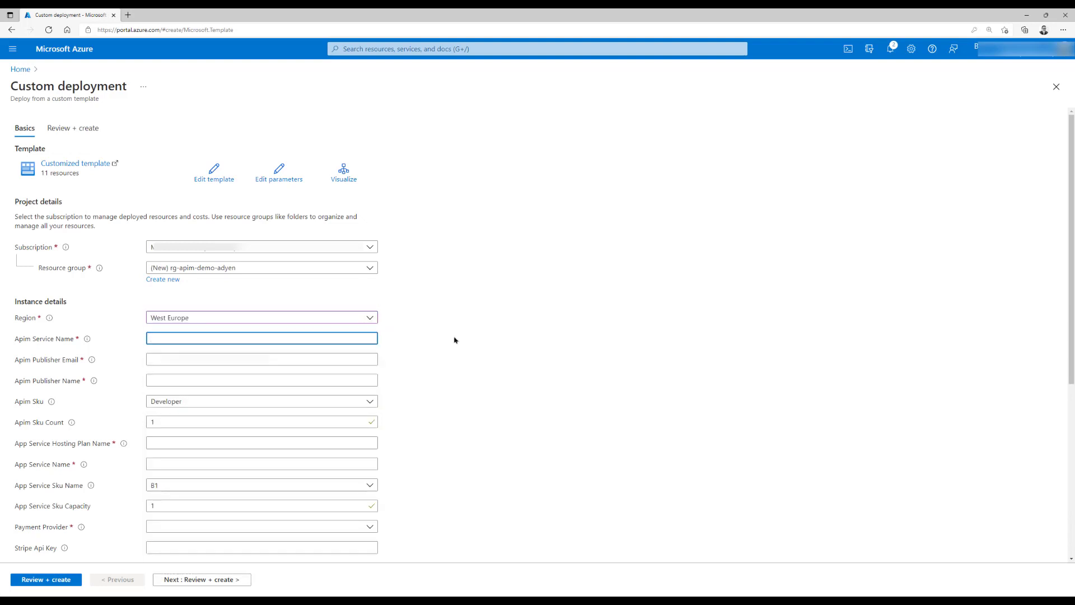
{"action": "type", "text": "apim-demo-adyen"}
{"action": "key", "text": "Tab"}
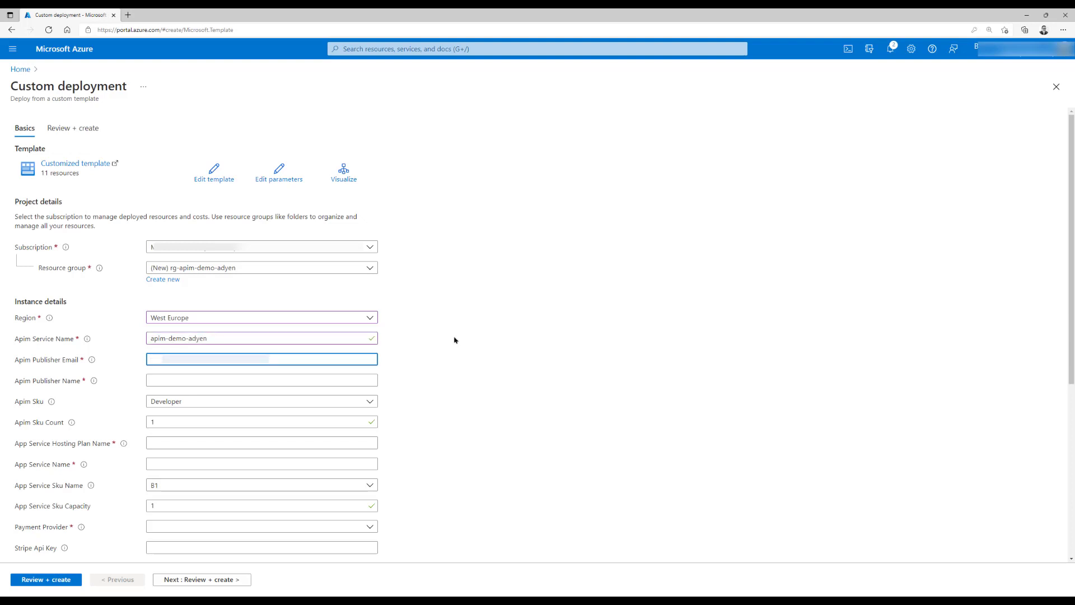
{"action": "key", "text": "Tab"}
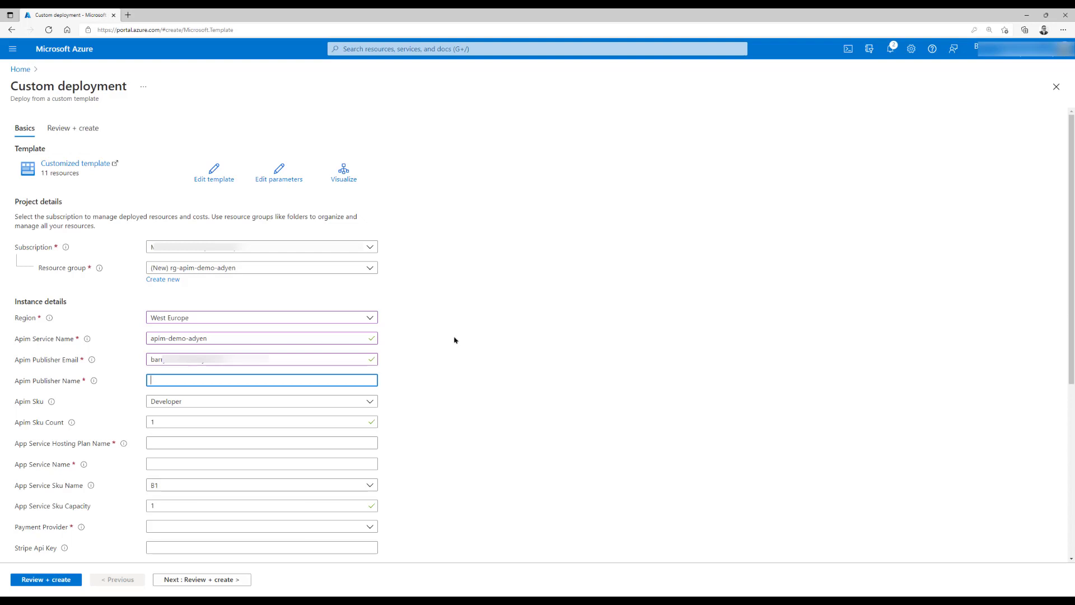
{"action": "type", "text": "Company Name"}
{"action": "key", "text": "Tab"}
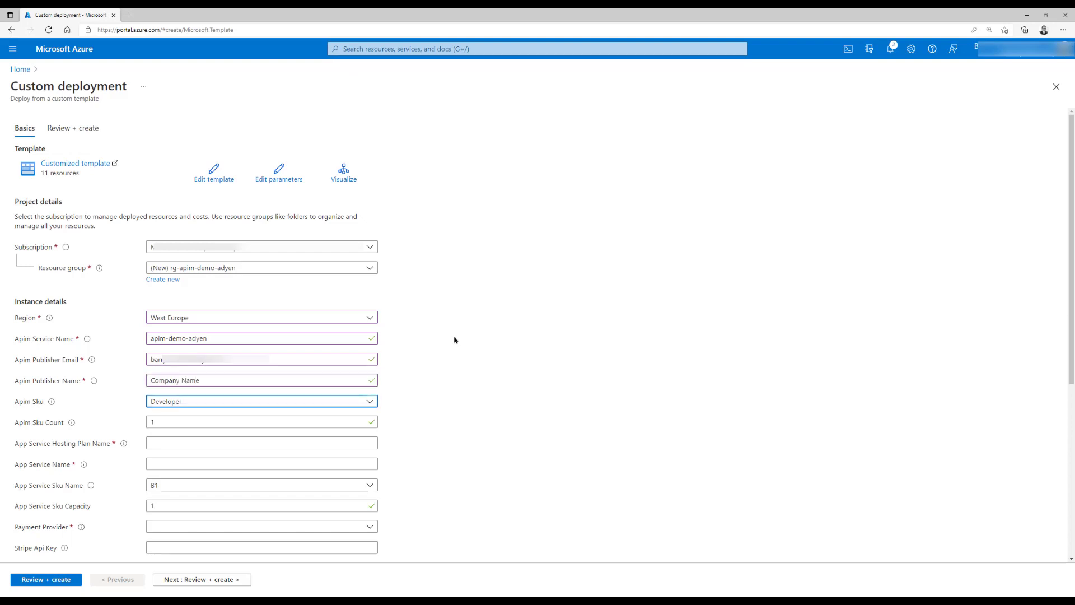
{"action": "key", "text": "Tab"}
{"action": "key", "text": "Tab"}
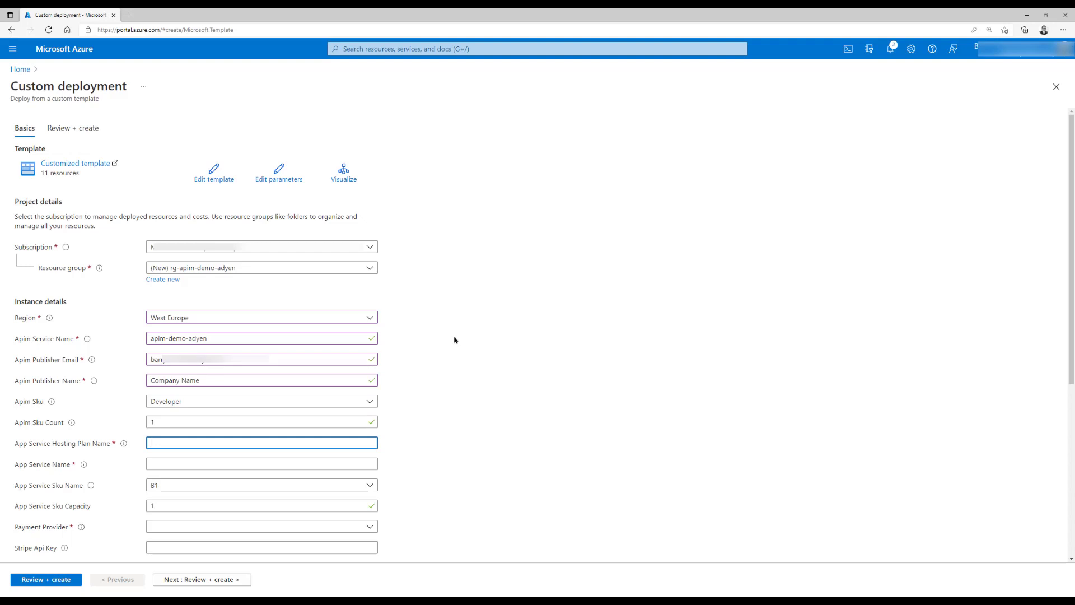
Enter hosting plan plan-apim-demo-adyen and app service app-apim-demo-adyen, and pick Adyen as payment provider
{"action": "type", "text": "plan-apim-demo-adyen"}
{"action": "key", "text": "Tab"}
{"action": "type", "text": "app-apim-demo-adye"}
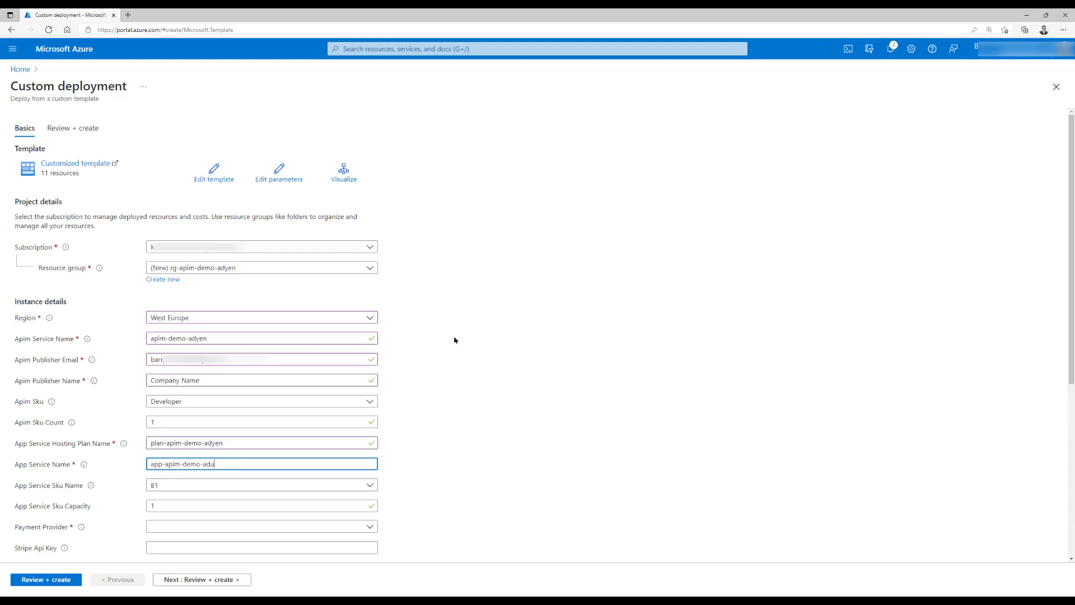
{"action": "key", "text": "Tab"}
{"action": "key", "text": "Tab"}
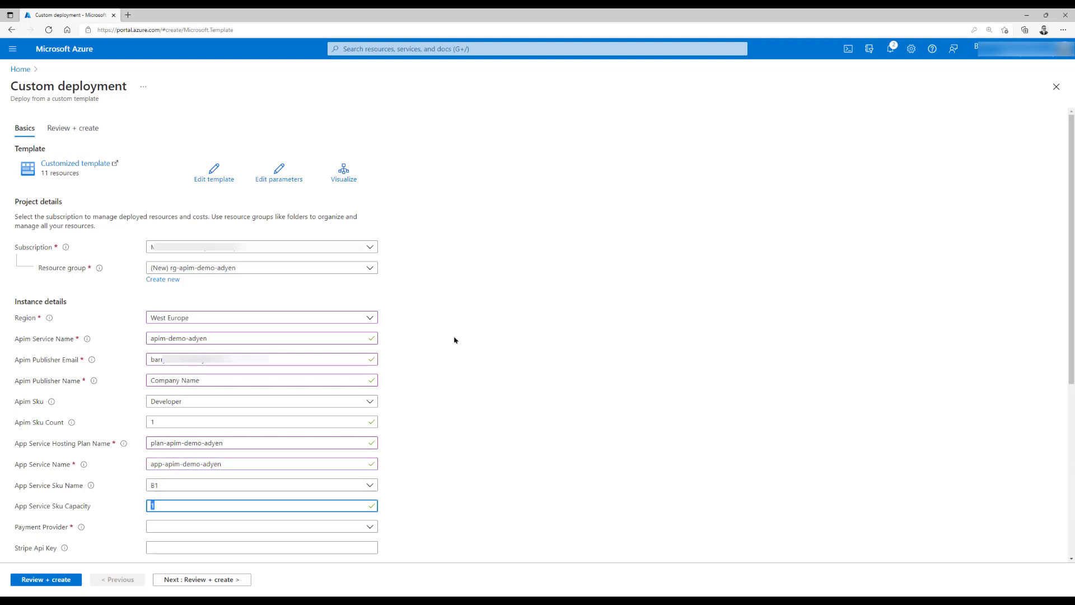
{"action": "key", "text": "Tab"}
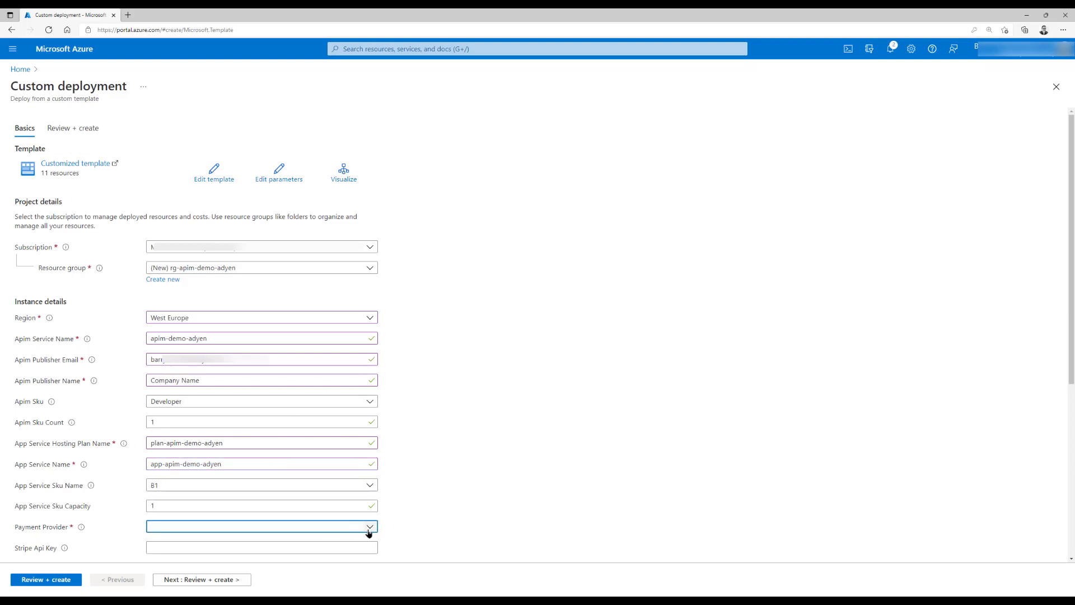
{"action": "left_click", "coordinate": [369, 529]}
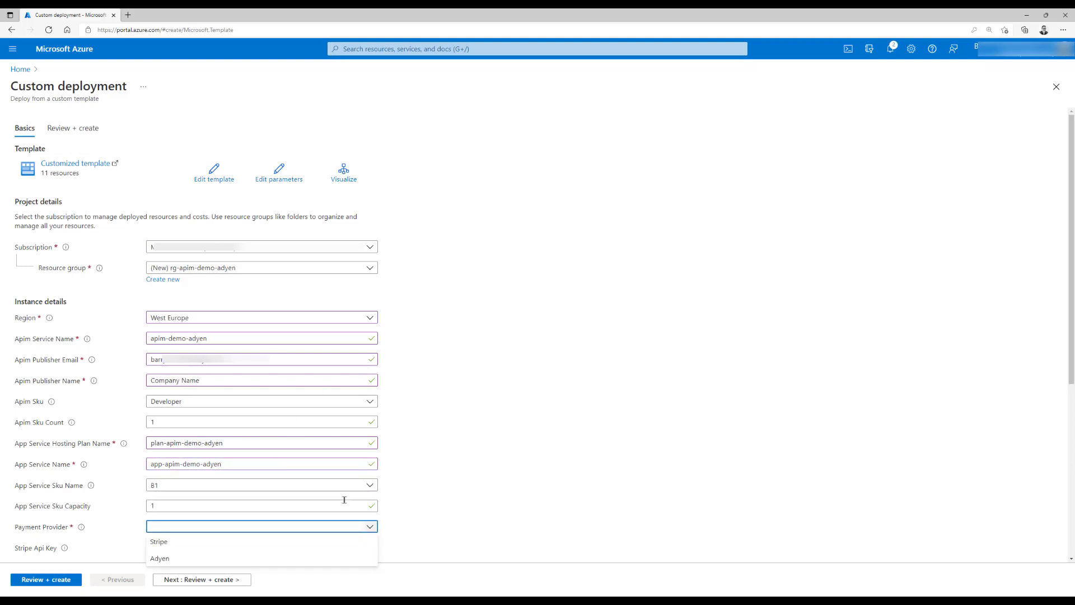
{"action": "left_click", "coordinate": [162, 559]}
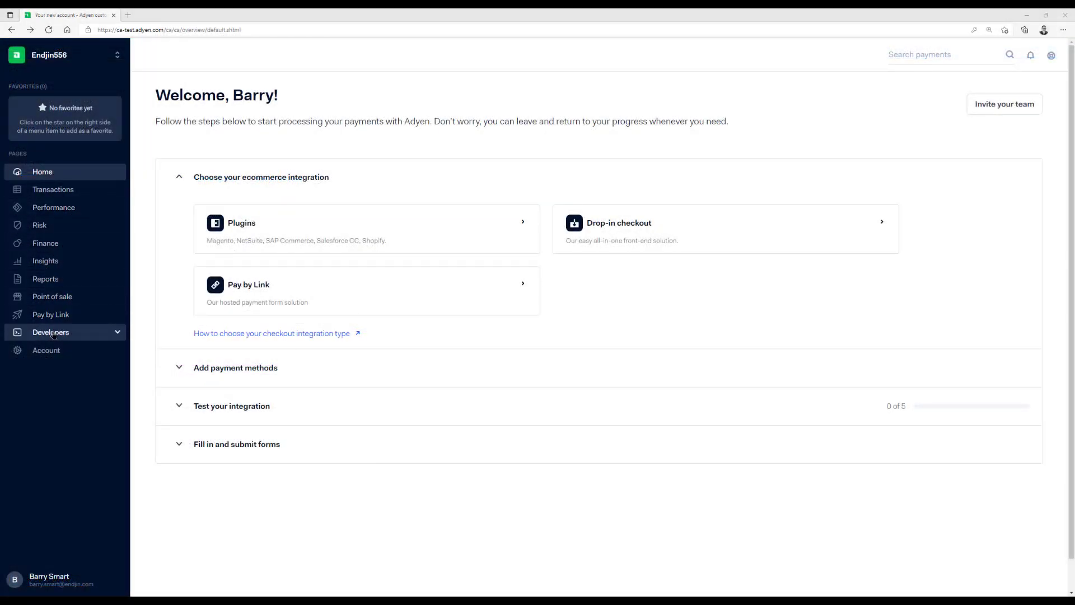
Generate, copy and save a new API key for the ws web service user
{"action": "left_click", "coordinate": [53, 335]}
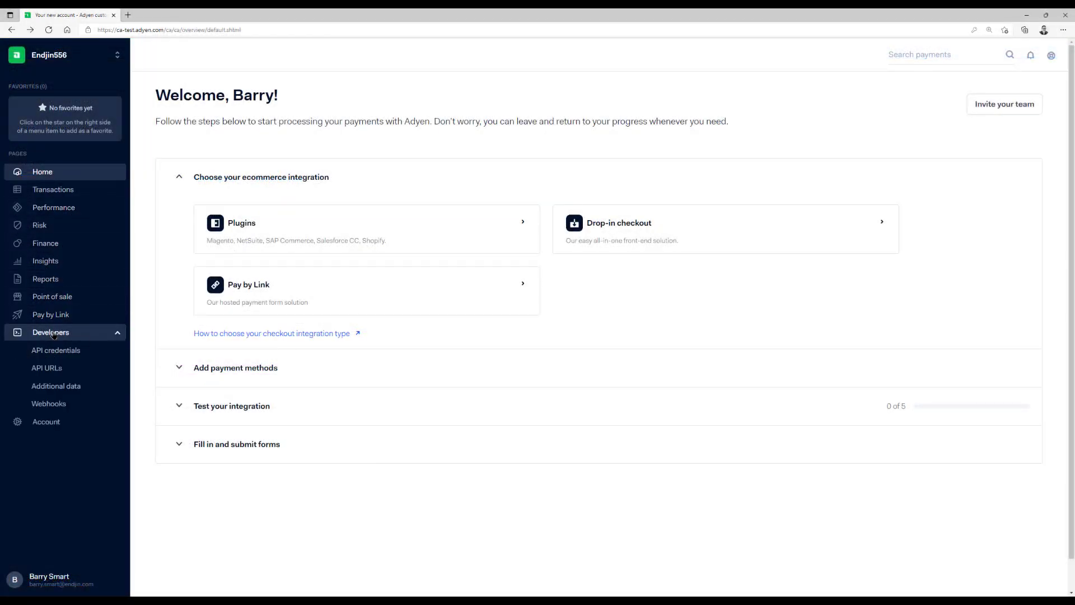
{"action": "left_click", "coordinate": [99, 352]}
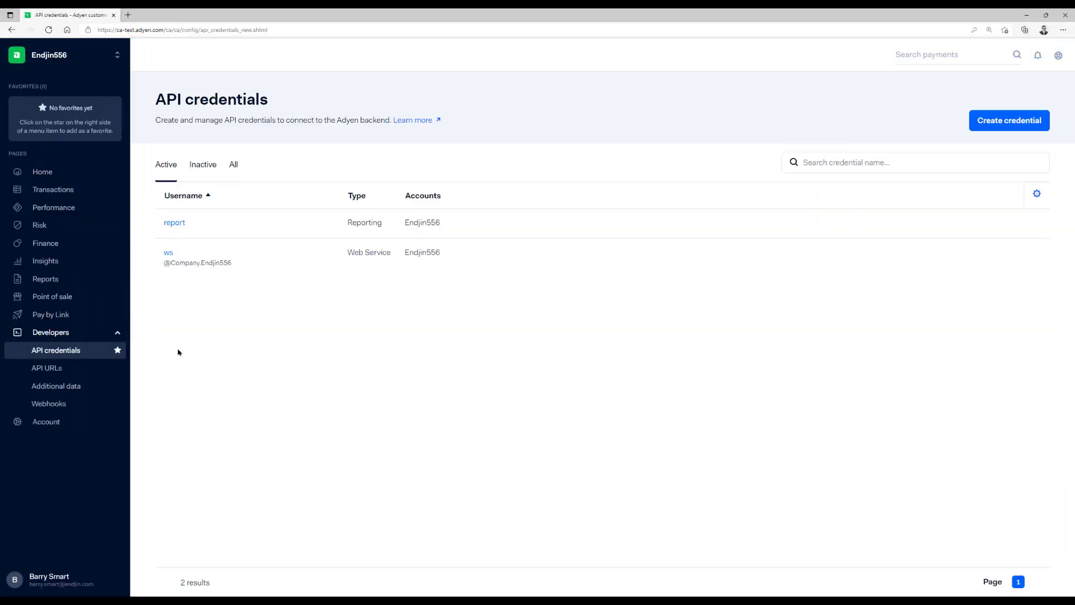
{"action": "left_click", "coordinate": [169, 252]}
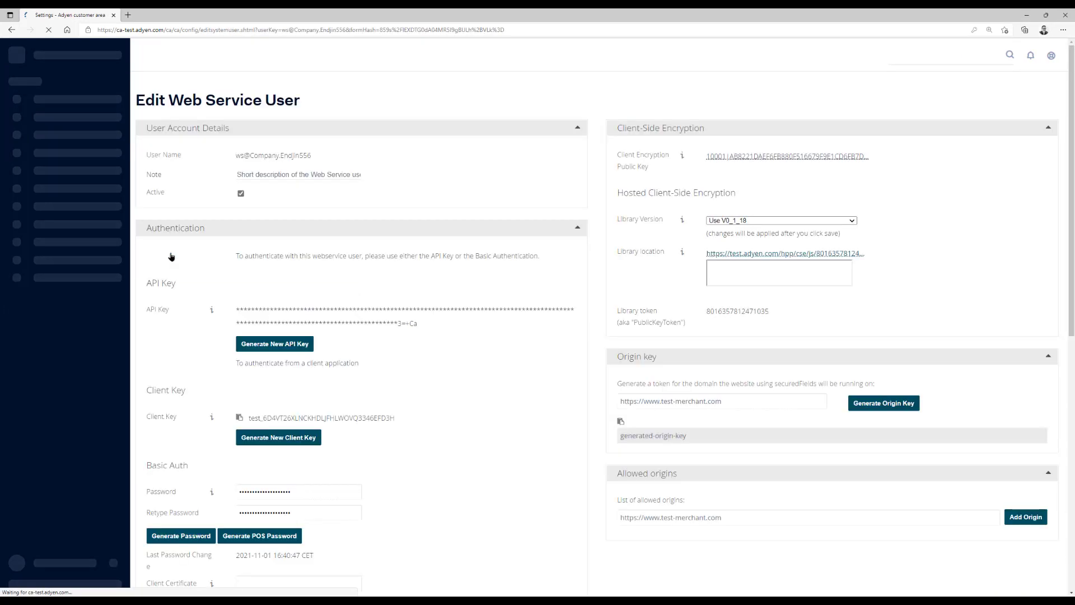
{"action": "left_click", "coordinate": [278, 344]}
{"action": "scroll", "coordinate": [368, 339], "scroll_direction": "down", "scroll_amount": 3}
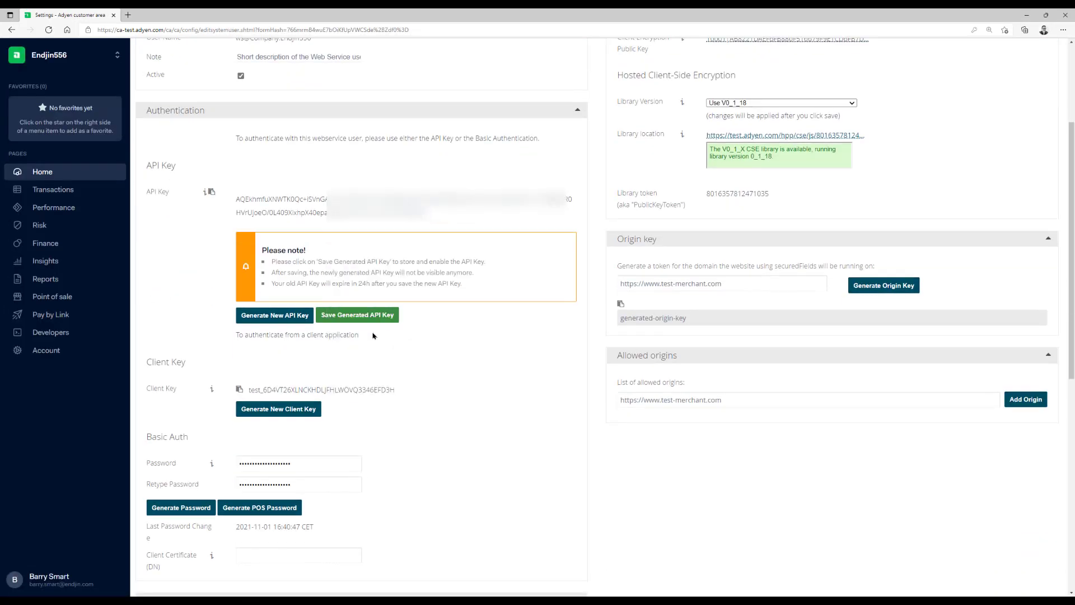
{"action": "triple_click", "coordinate": [324, 212]}
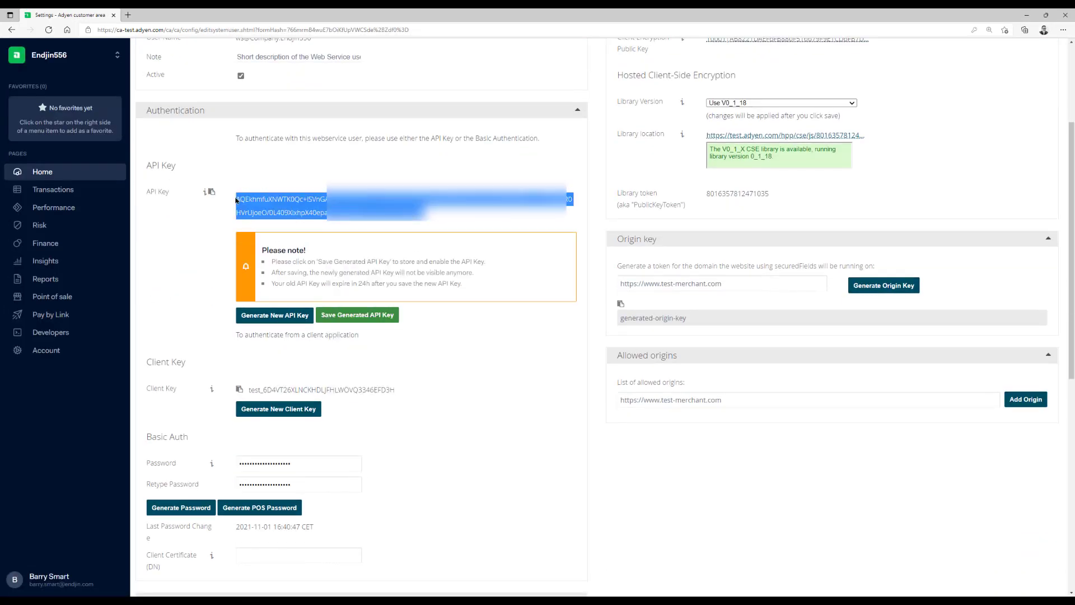
{"action": "left_click", "coordinate": [375, 317]}
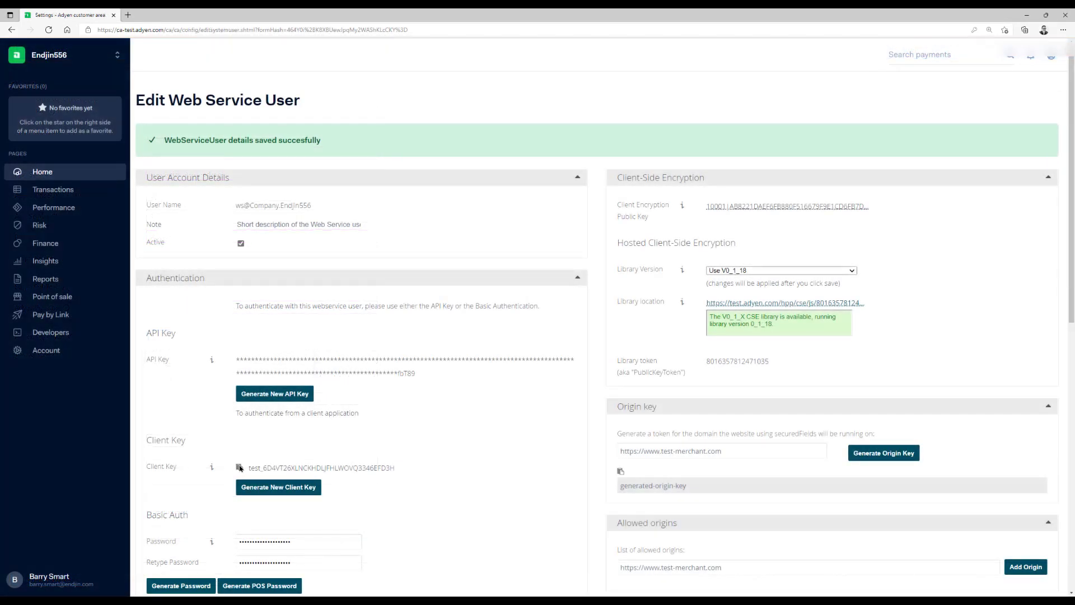
Copy the Adyen client key into the deployment form's Adyen Client Key field
{"action": "left_click", "coordinate": [239, 468]}
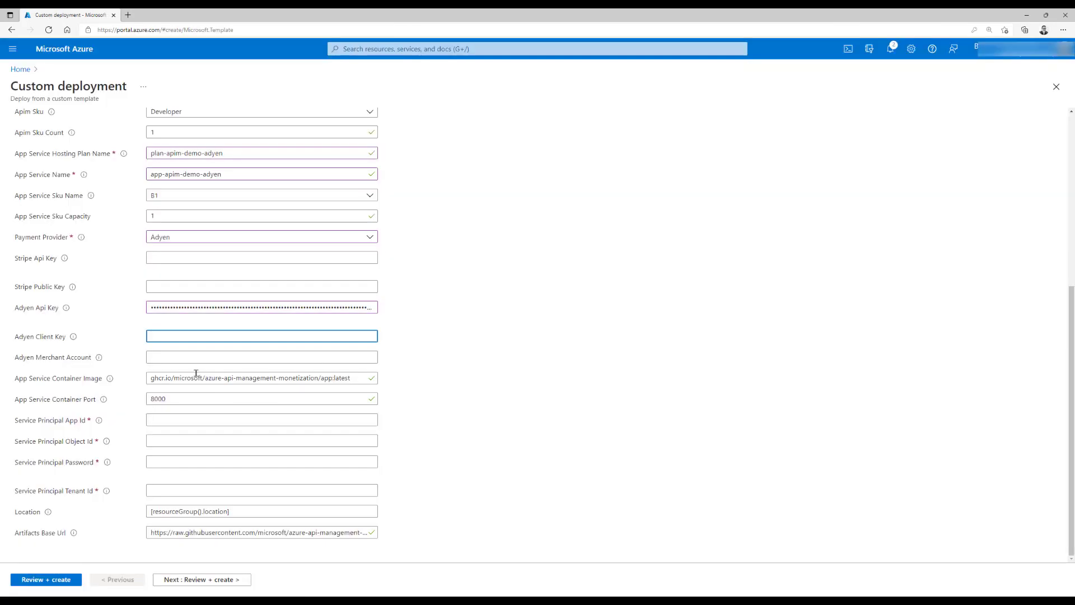
{"action": "key", "text": "ctrl+v"}
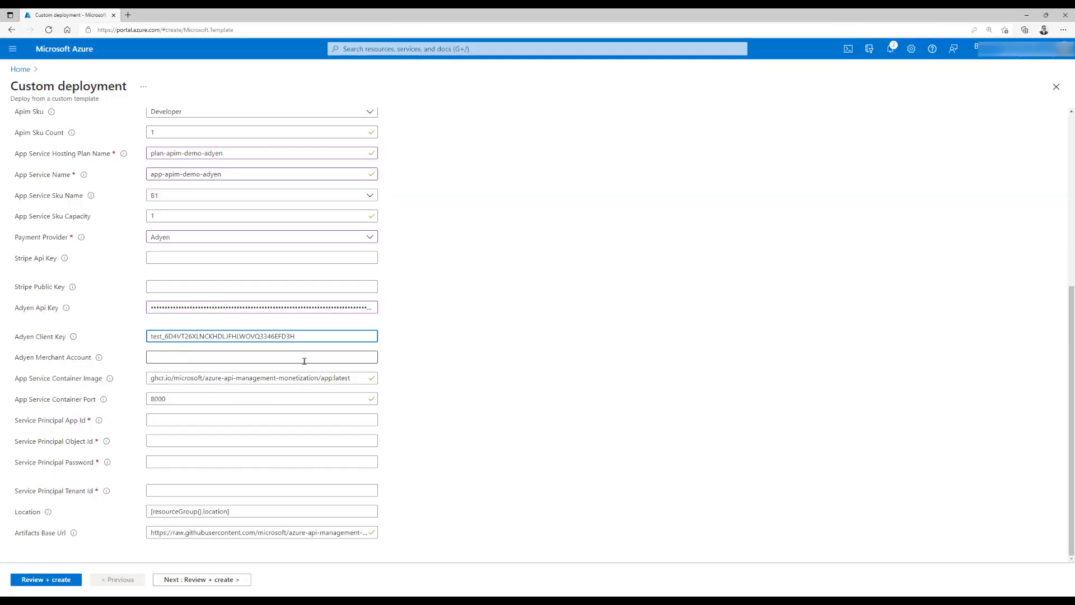
{"action": "left_click", "coordinate": [304, 360]}
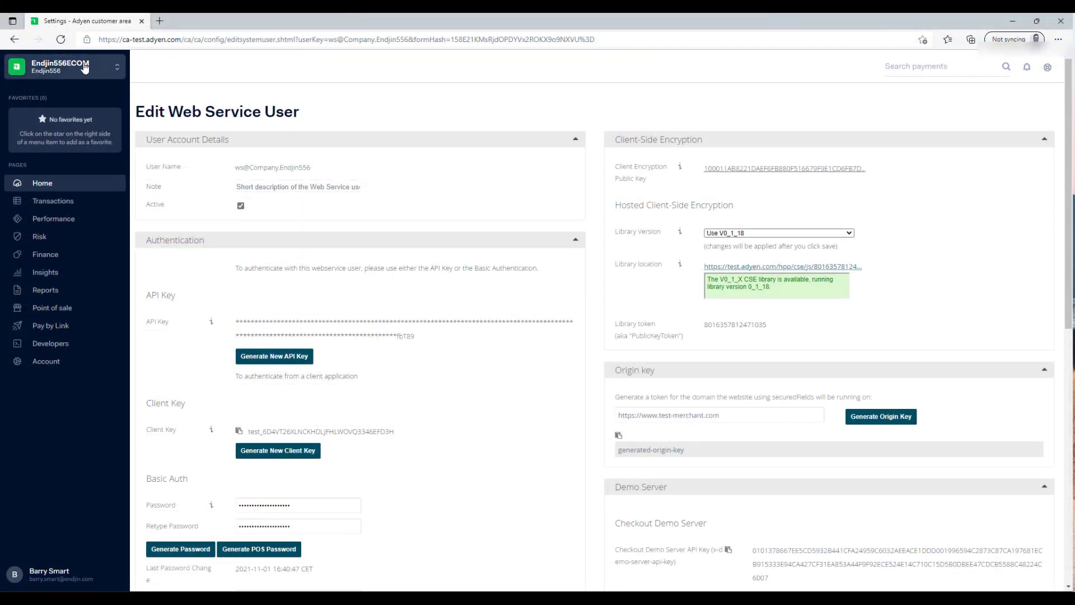
Paste the Adyen merchant account name, keeping the default container image and port 8000
{"action": "left_click", "coordinate": [84, 67]}
{"action": "left_click_drag", "start_coordinate": [102, 133], "coordinate": [173, 133]}
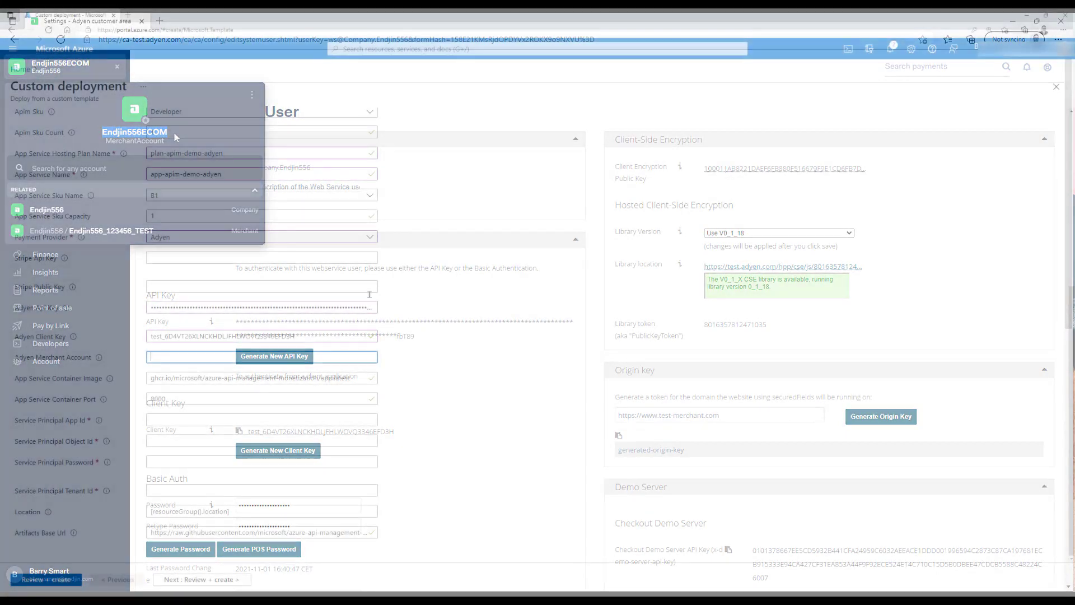
{"action": "key", "text": "ctrl+v"}
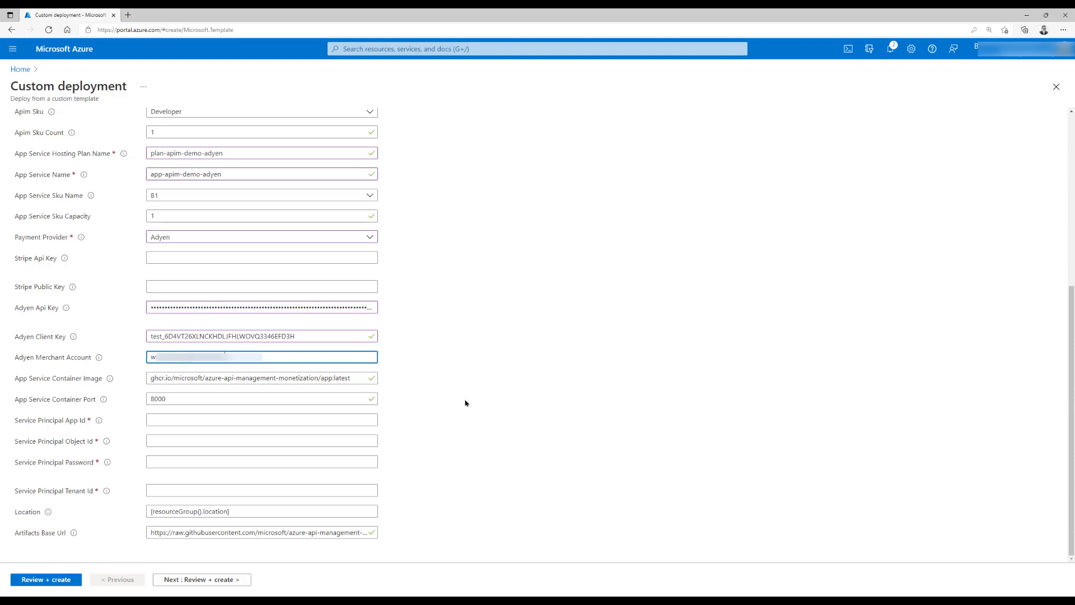
{"action": "key", "text": "Tab"}
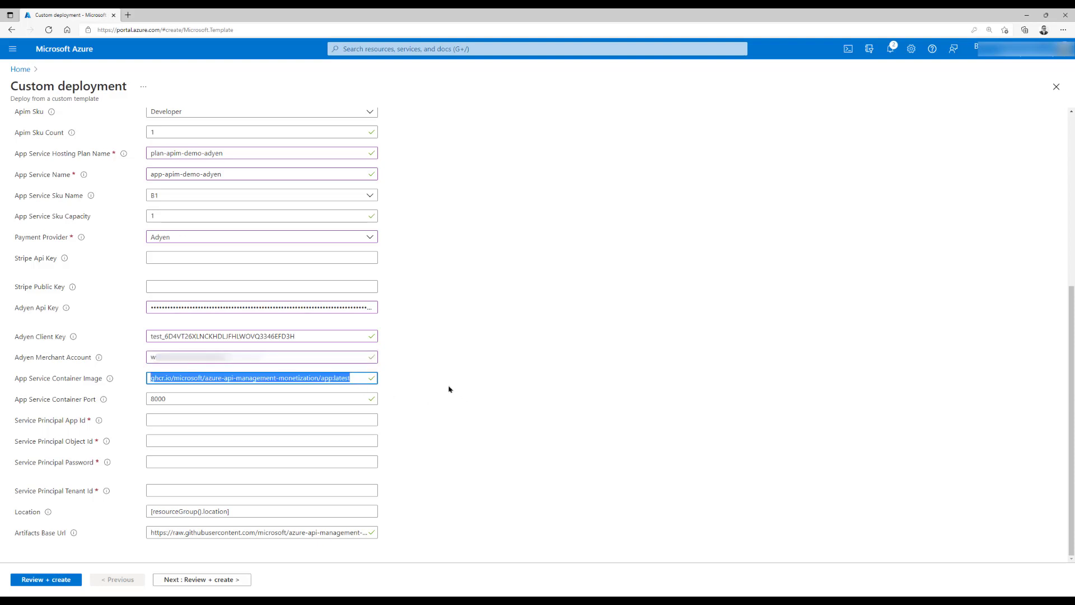
{"action": "key", "text": "Tab"}
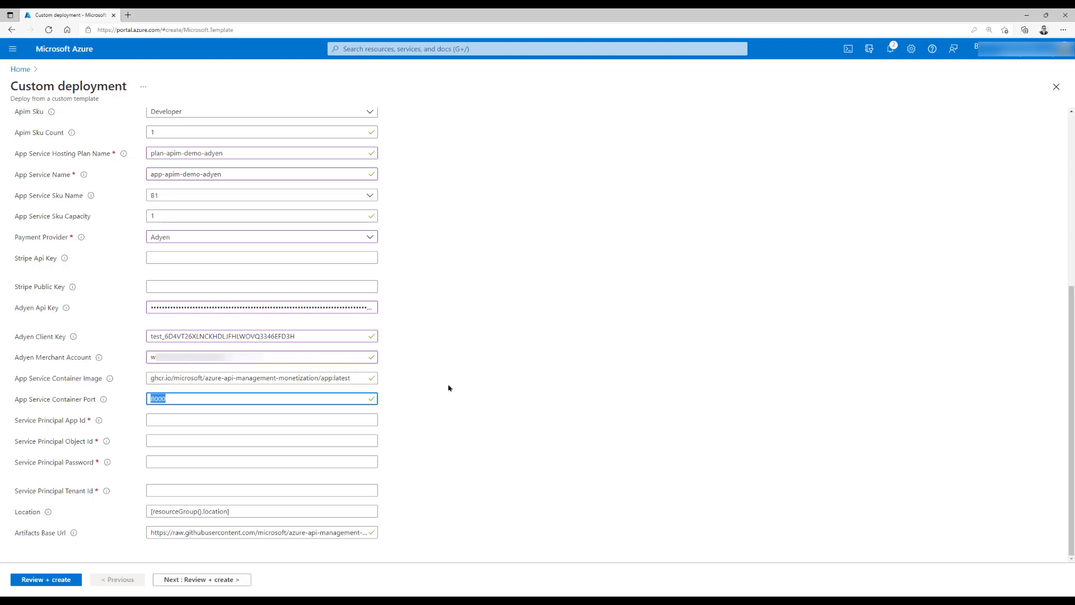
{"action": "key", "text": "Tab"}
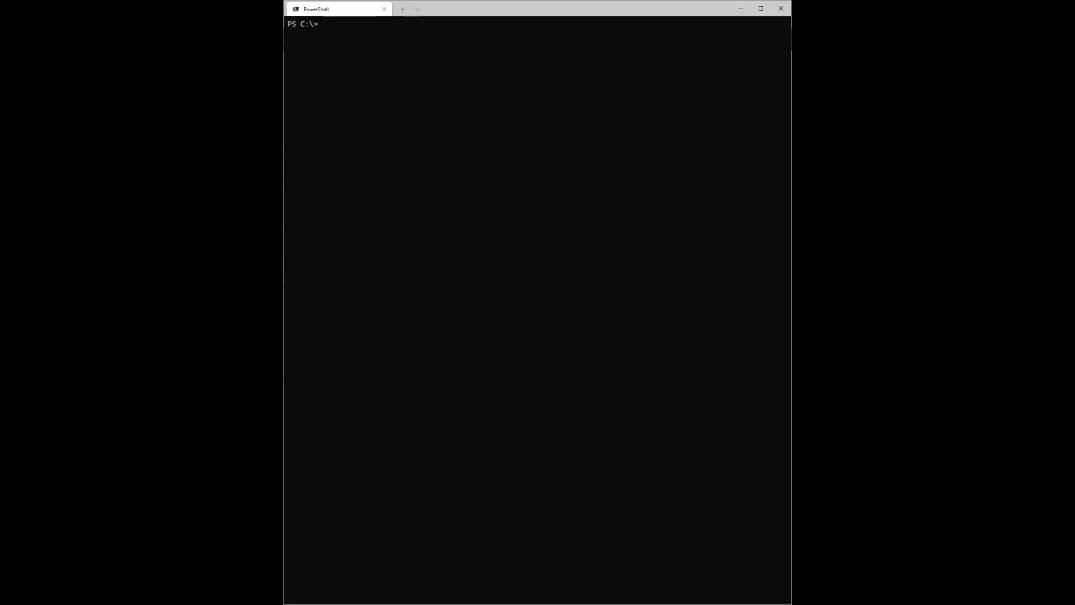
Rerun az ad sp show and paste the service principal's app ID into the form
{"action": "key", "text": "Up"}
{"action": "key", "text": "Up"}
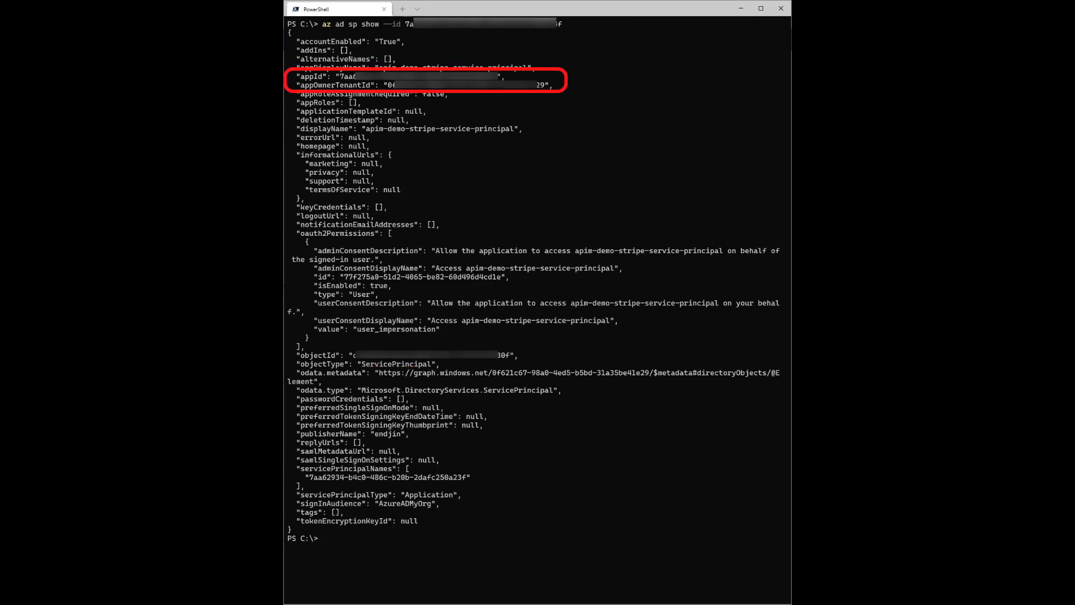
{"action": "key", "text": "ctrl+v"}
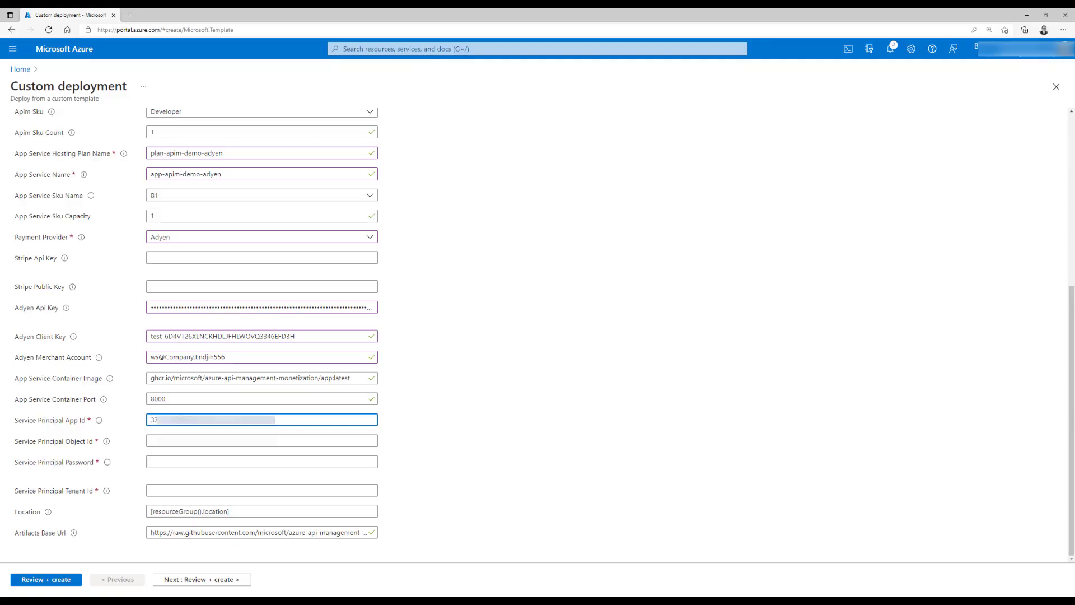
Paste the service principal object ID, password and tenant ID, then validate and create the deployment
{"action": "left_click", "coordinate": [239, 441]}
{"action": "key", "text": "ctrl+v"}
{"action": "left_click", "coordinate": [200, 460]}
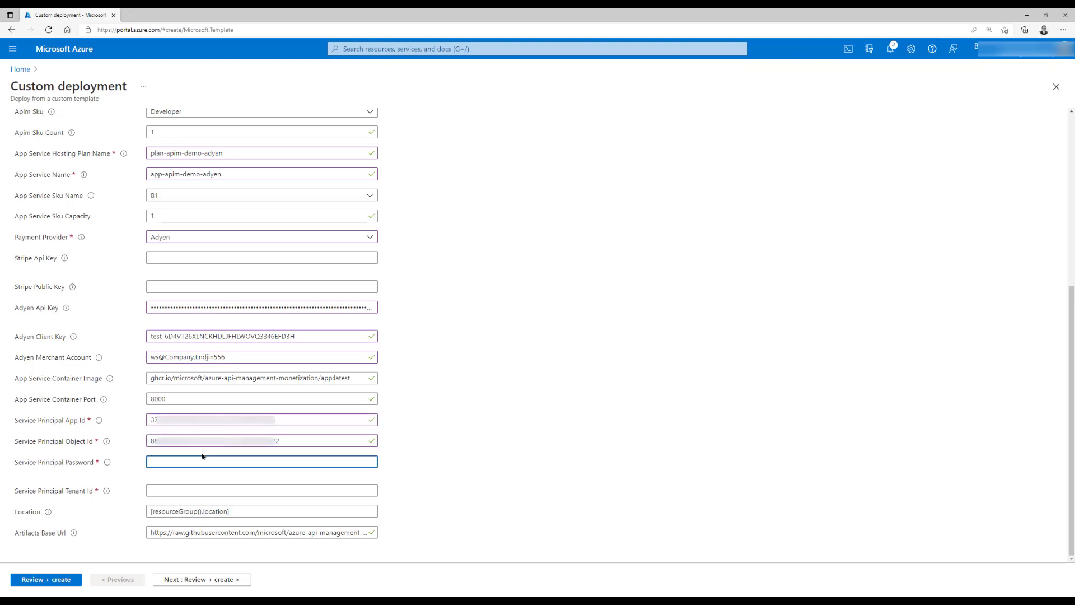
{"action": "key", "text": "ctrl+v"}
{"action": "left_click", "coordinate": [196, 488]}
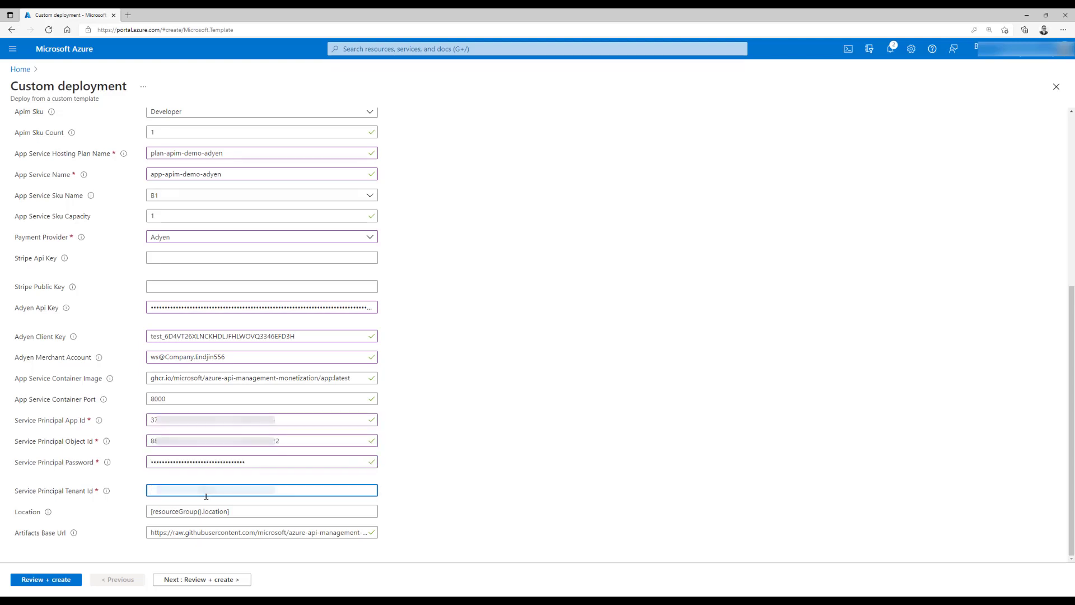
{"action": "key", "text": "ctrl+v"}
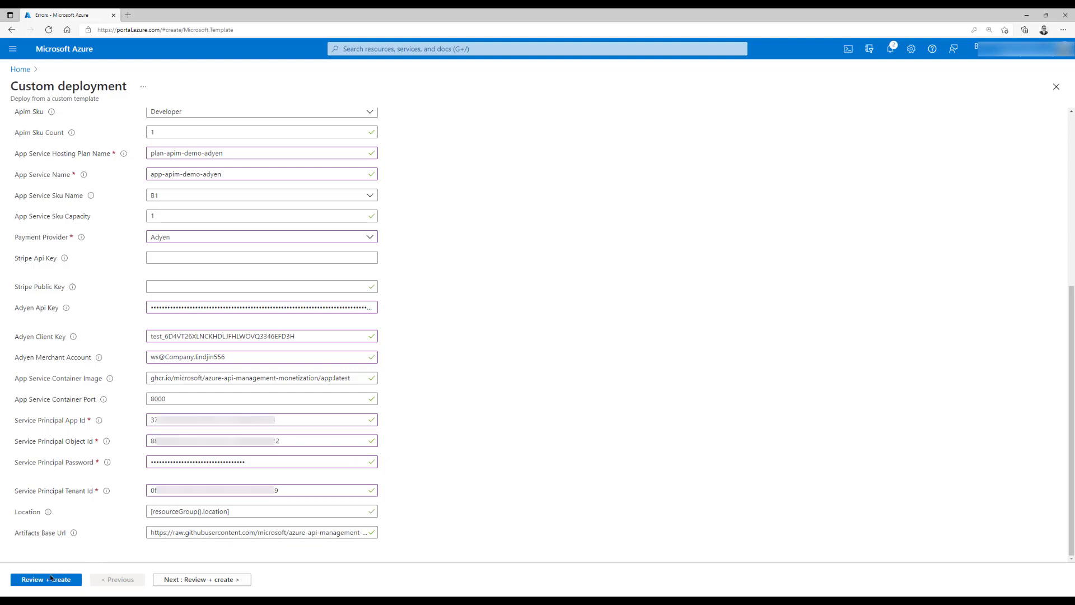
{"action": "left_click", "coordinate": [48, 579]}
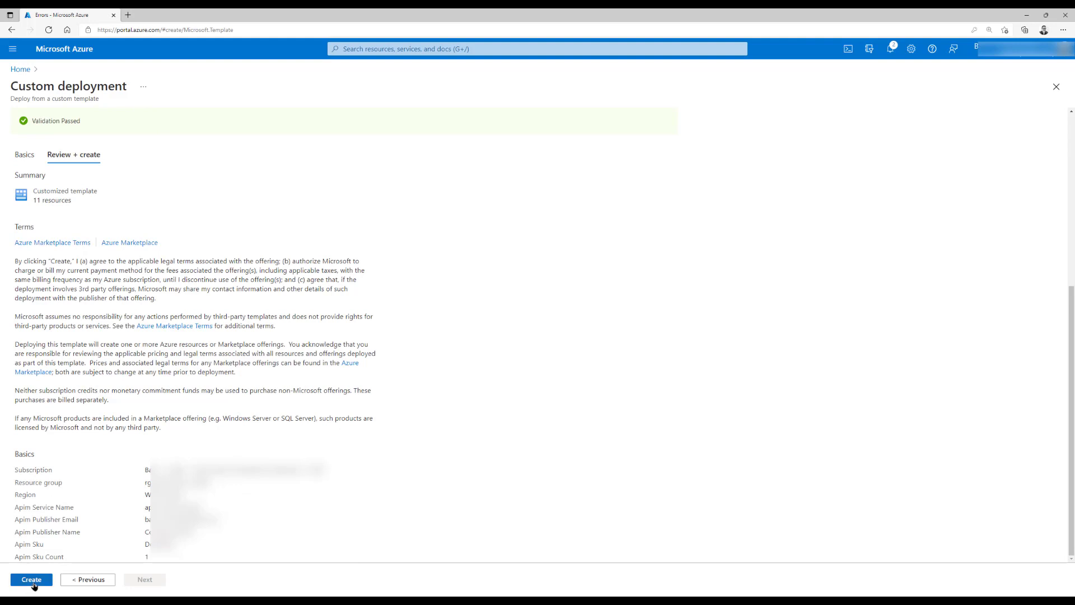
{"action": "left_click", "coordinate": [34, 581]}
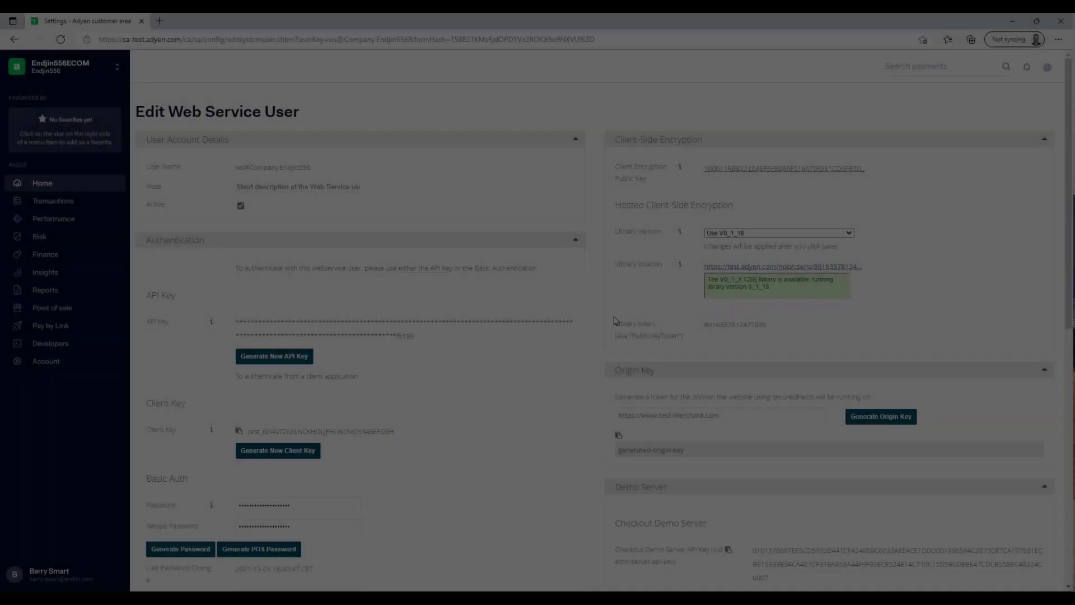
{"action": "scroll", "coordinate": [636, 340], "scroll_direction": "down", "scroll_amount": 6}
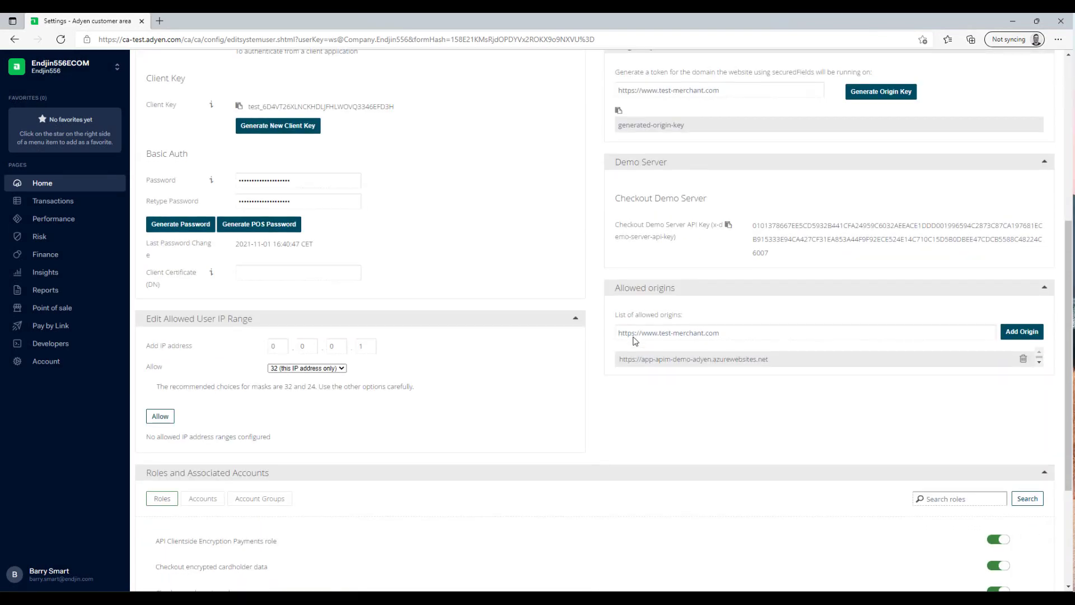
{"action": "scroll", "coordinate": [726, 334], "scroll_direction": "down", "scroll_amount": 2}
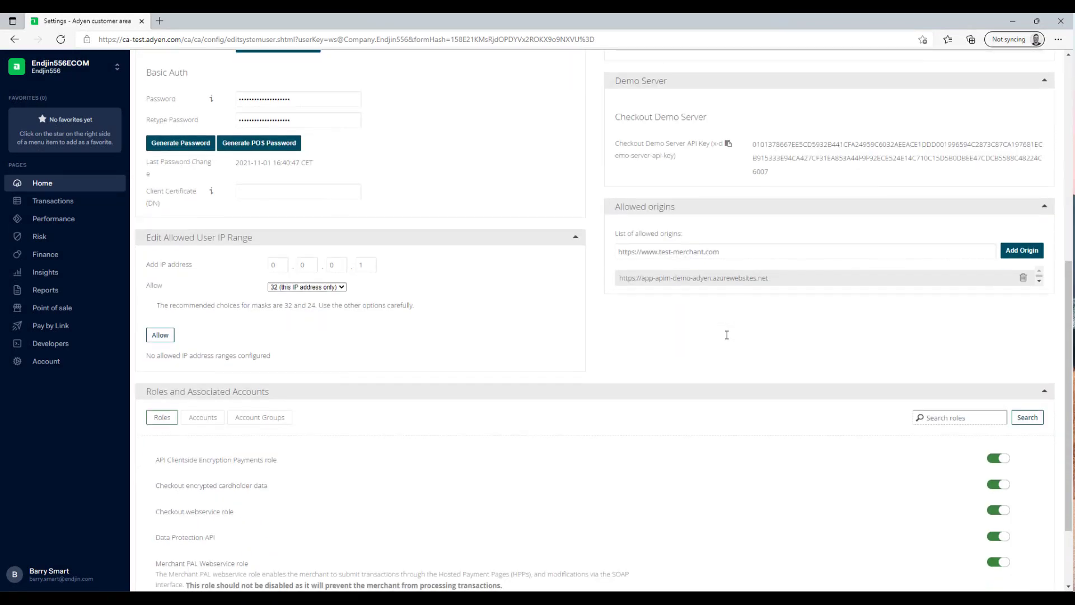
{"action": "left_click", "coordinate": [766, 249]}
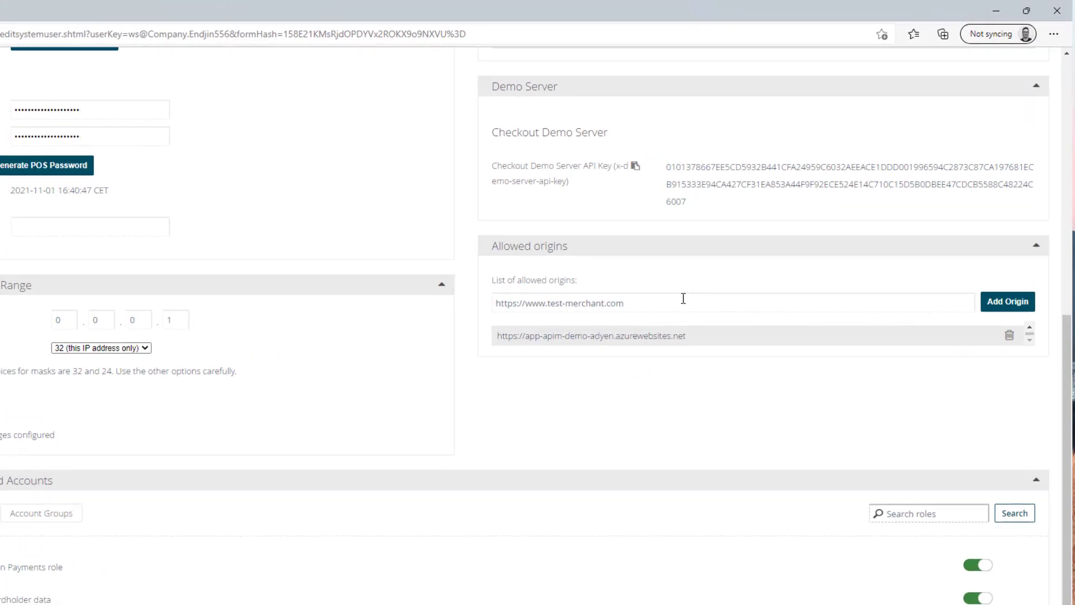
{"action": "type", "text": "https://app-apim-demo-adyen.azurewebsites.net"}
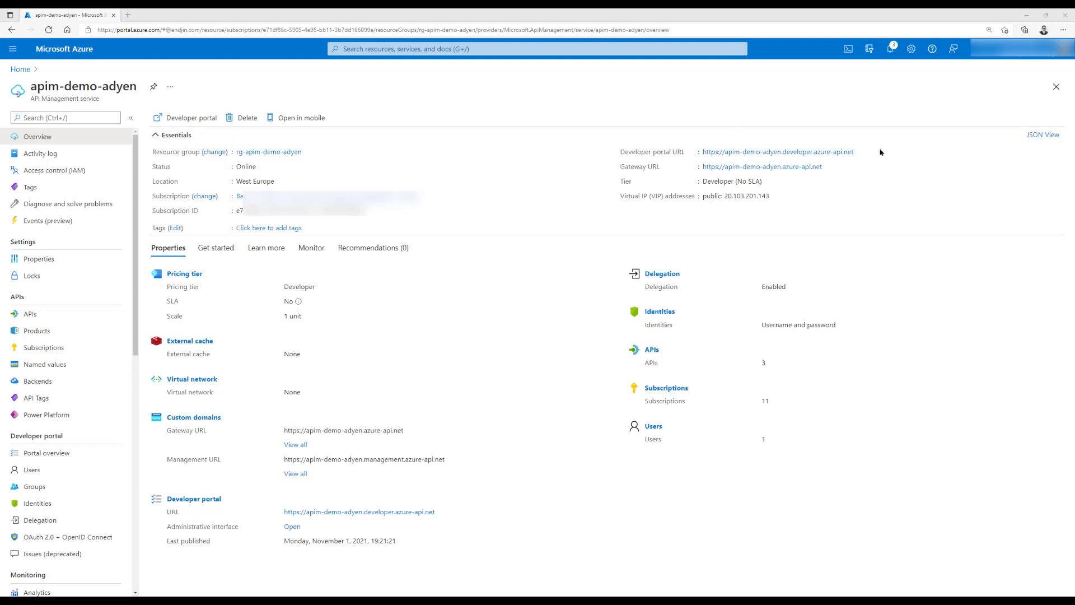
Publish the developer portal website from its administrative view
{"action": "left_click", "coordinate": [847, 154]}
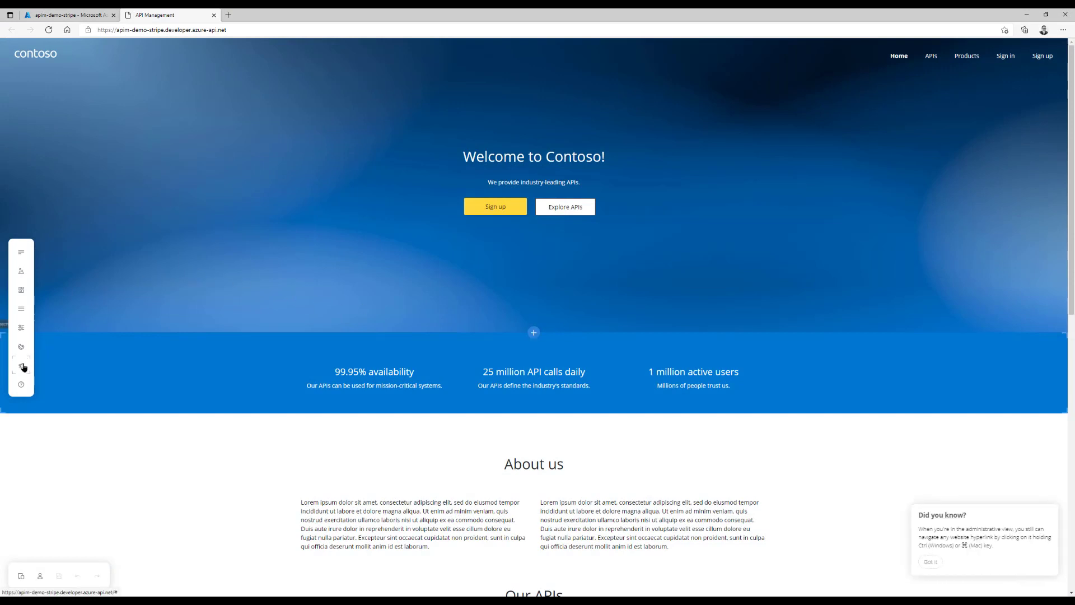
{"action": "left_click", "coordinate": [21, 365]}
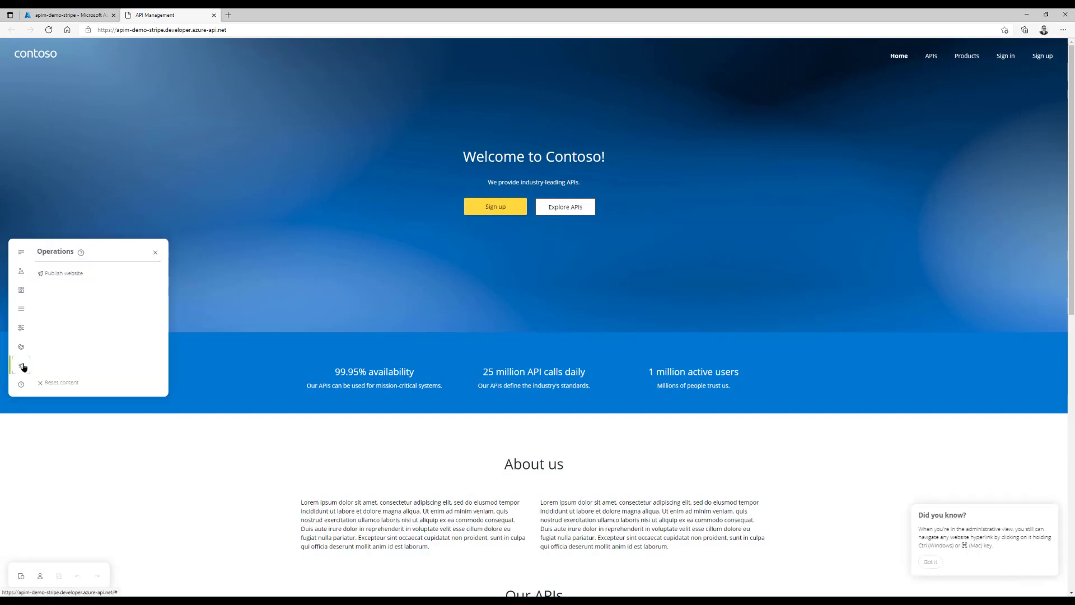
{"action": "left_click", "coordinate": [48, 273]}
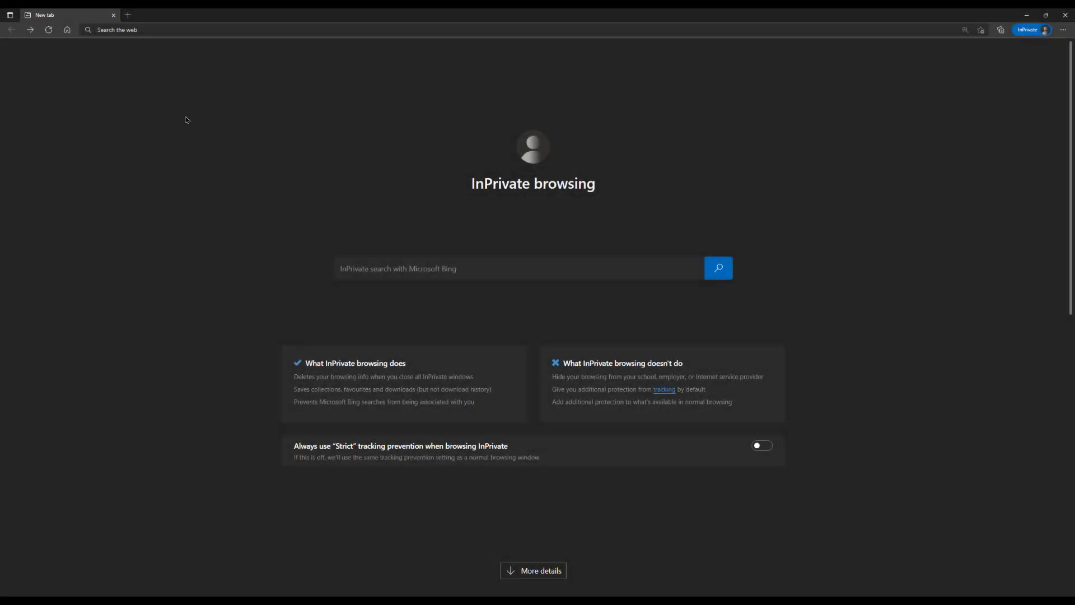
Load the developer portal by pasting its address into the browser
{"action": "left_click", "coordinate": [147, 30]}
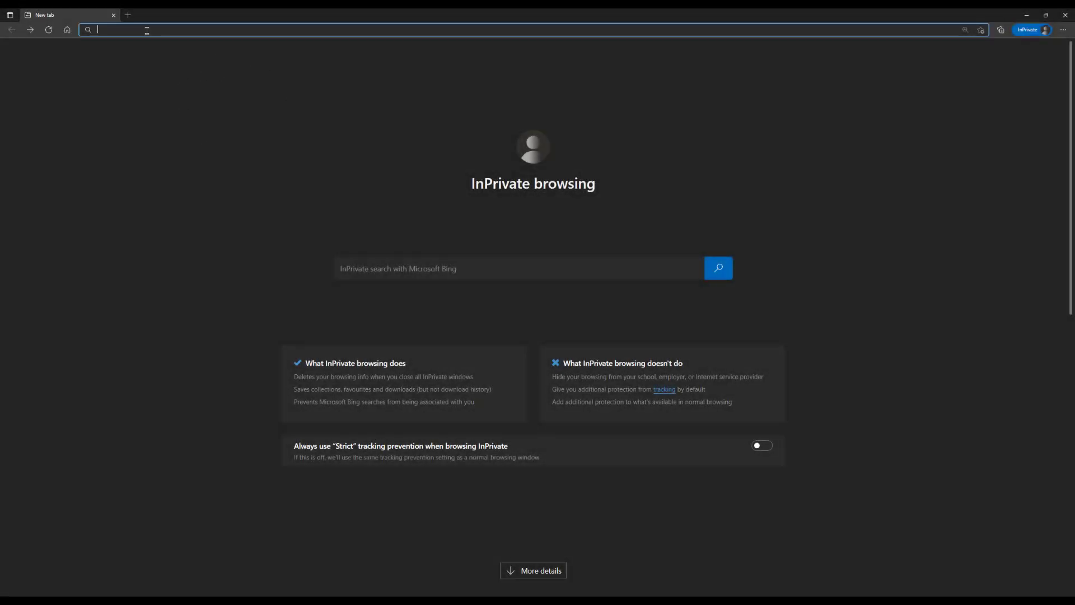
{"action": "type", "text": "https://apim-demo-adyen.developer.azure-api.net"}
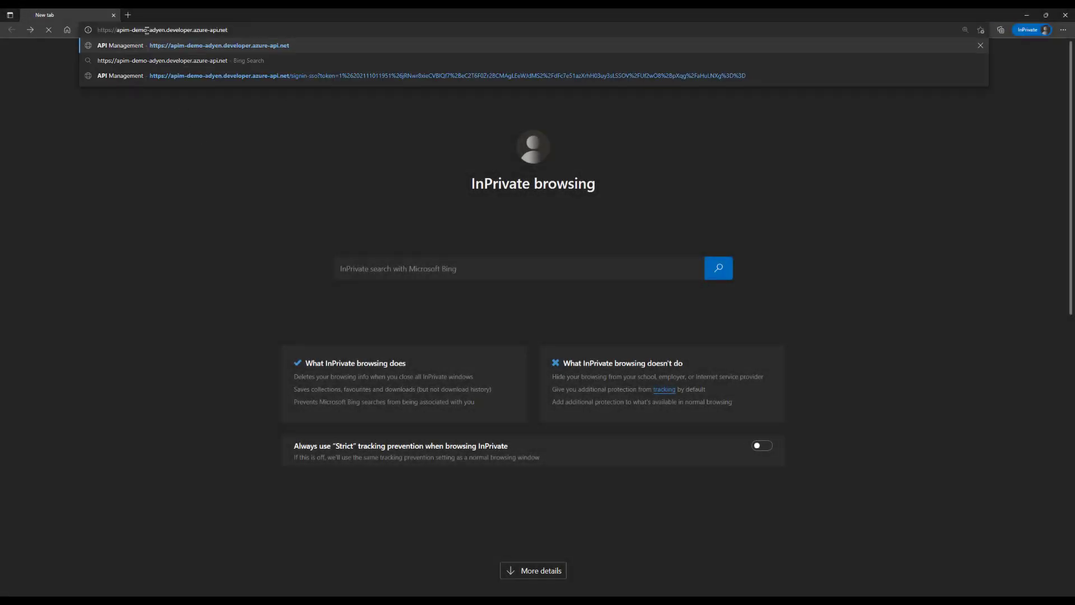
{"action": "key", "text": "Return"}
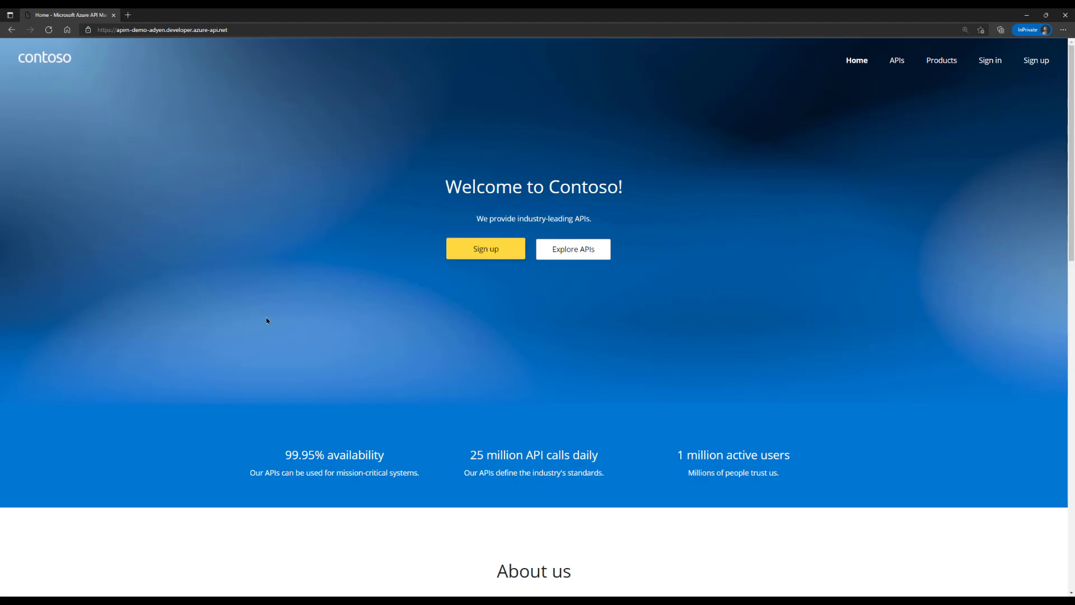
Register a test user with first name, last name, e-mail address and password
{"action": "left_click", "coordinate": [485, 252]}
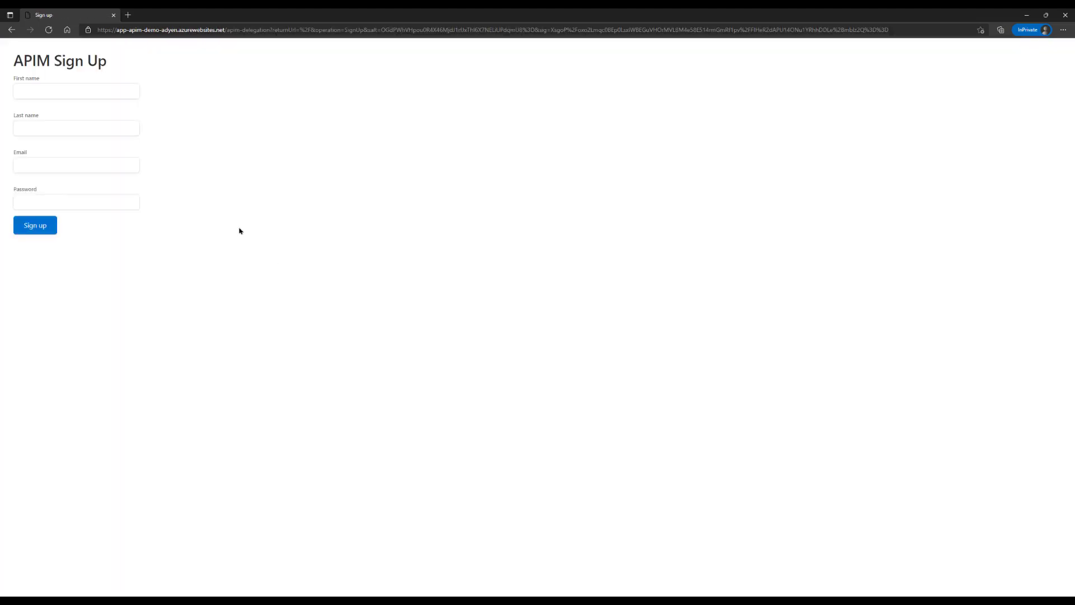
{"action": "left_click", "coordinate": [42, 89]}
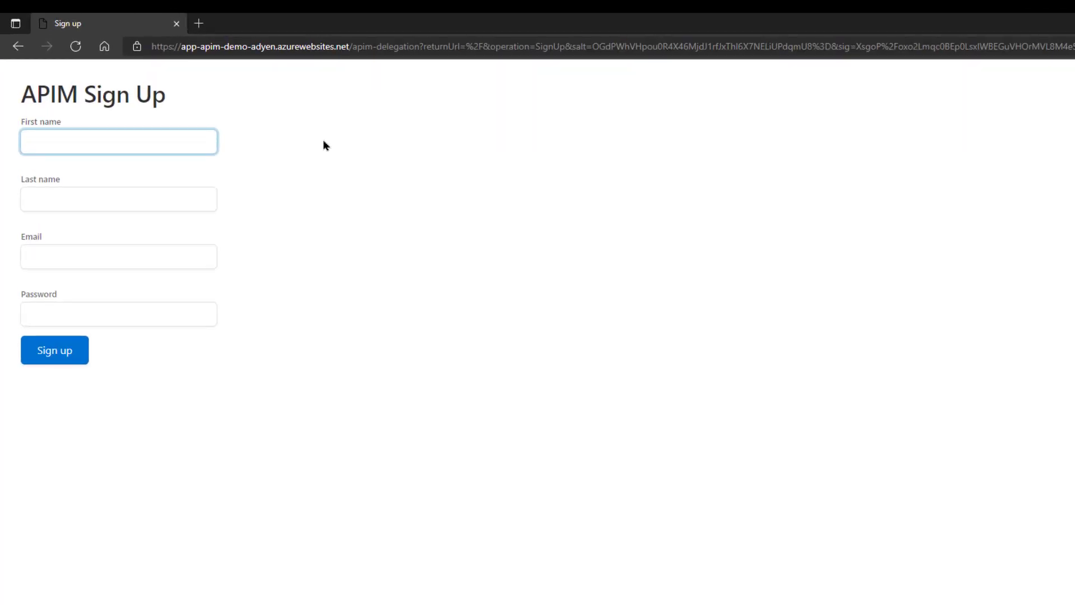
{"action": "key", "text": "Tab"}
{"action": "key", "text": "Tab"}
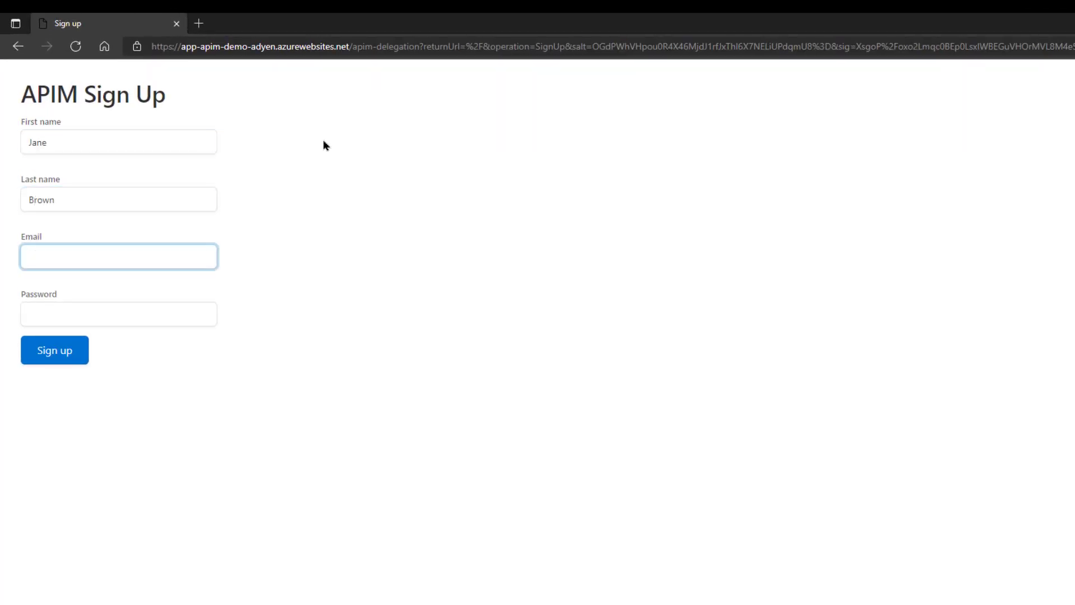
{"action": "key", "text": "Tab"}
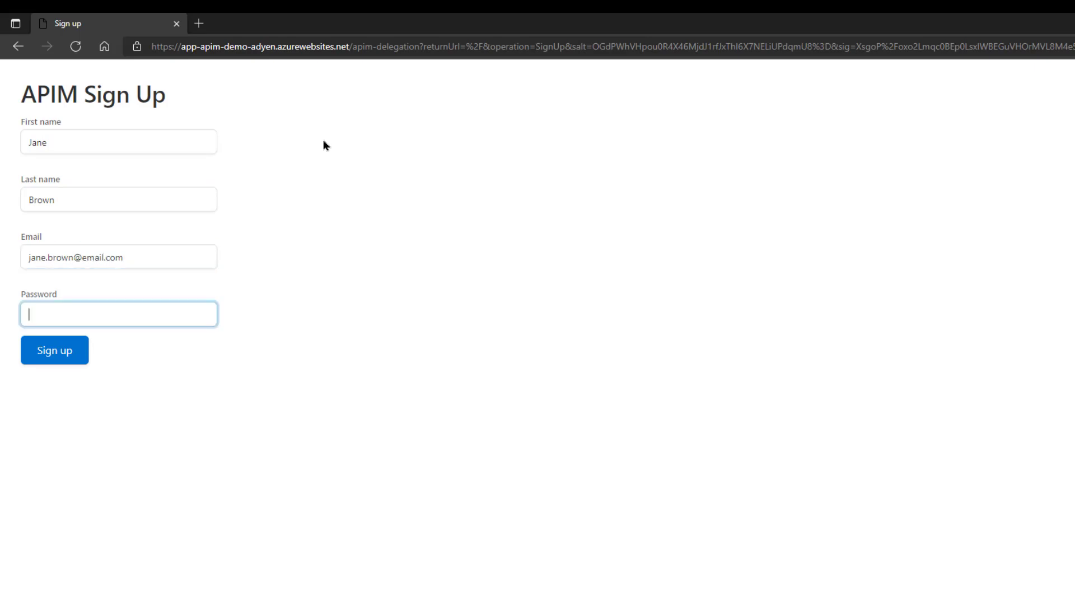
{"action": "type", "text": "•••"}
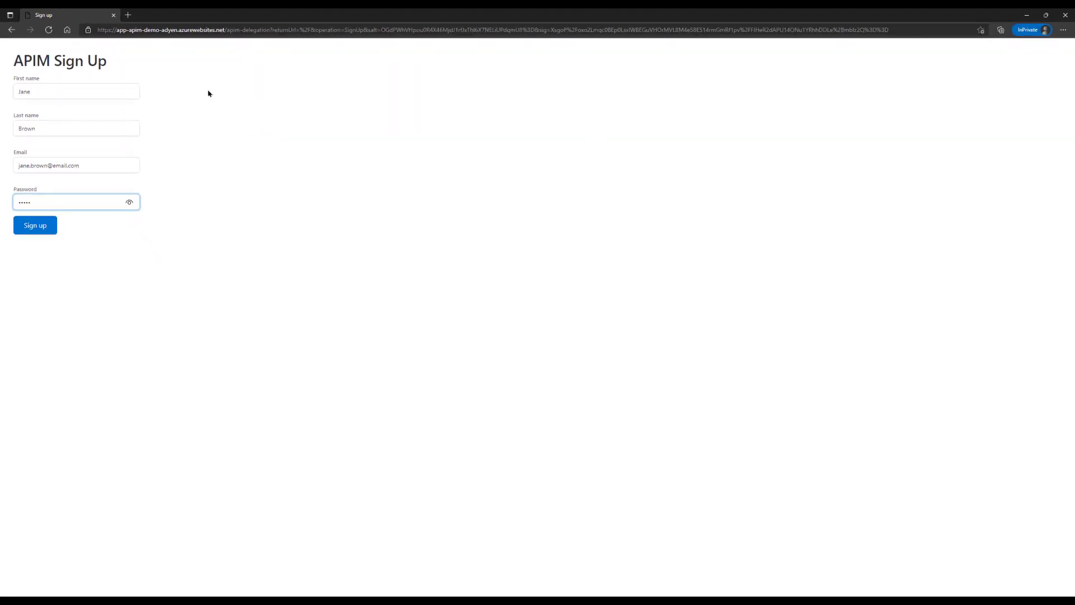
{"action": "left_click", "coordinate": [38, 233]}
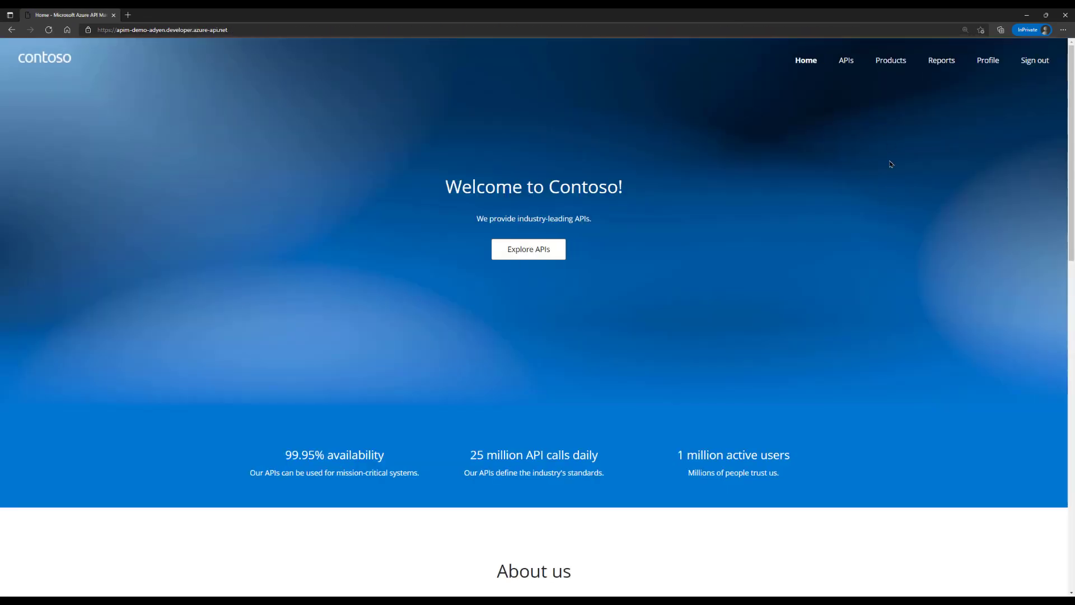
Subscribe to the Basic product after agreeing to its Terms of Use
{"action": "left_click", "coordinate": [895, 64]}
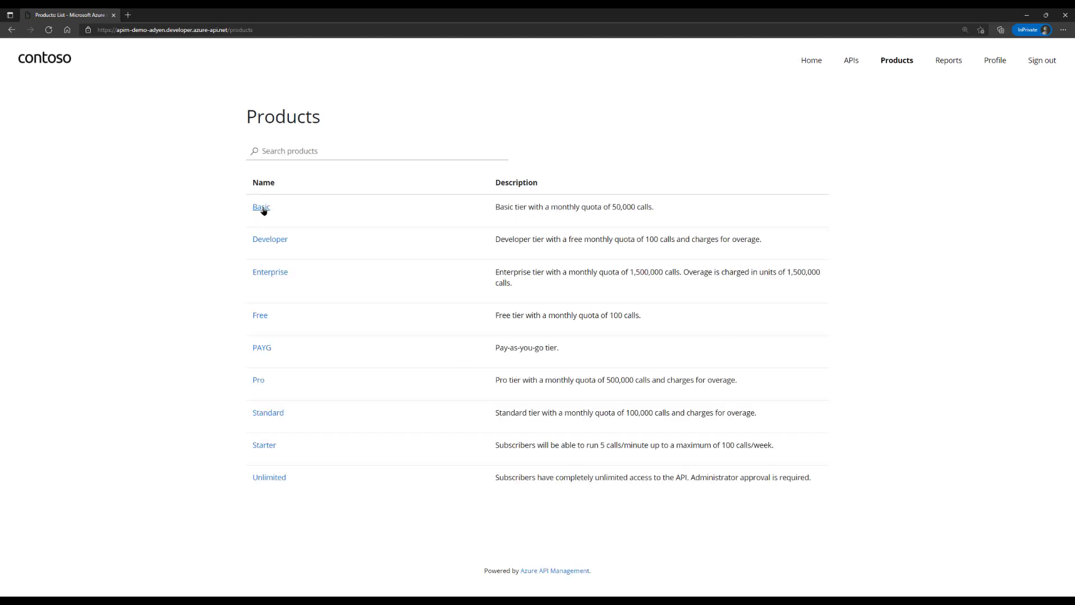
{"action": "left_click", "coordinate": [262, 208]}
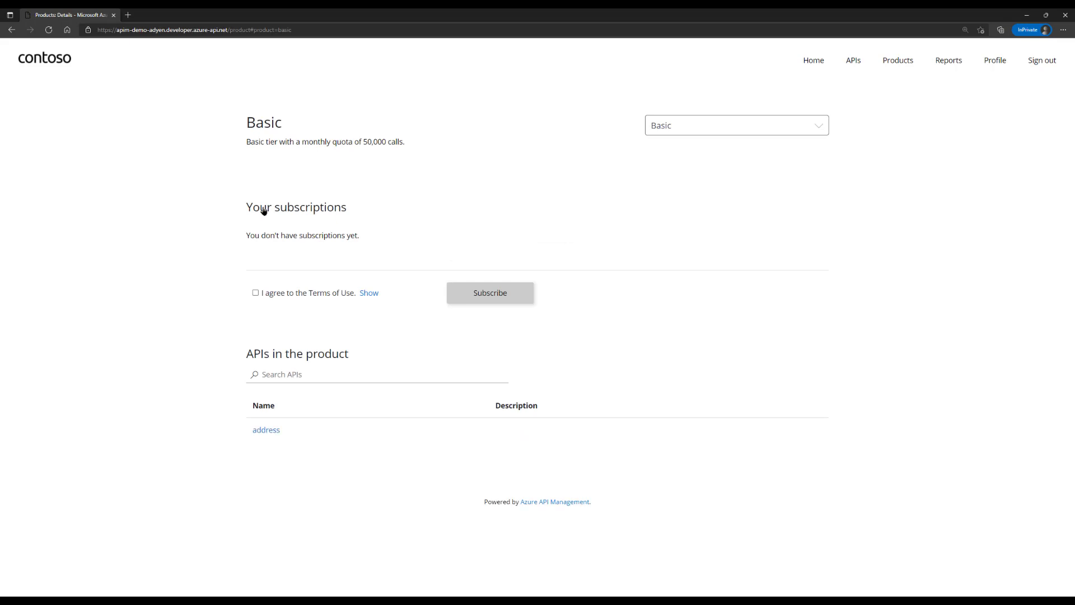
{"action": "left_click", "coordinate": [255, 292]}
{"action": "left_click", "coordinate": [490, 292]}
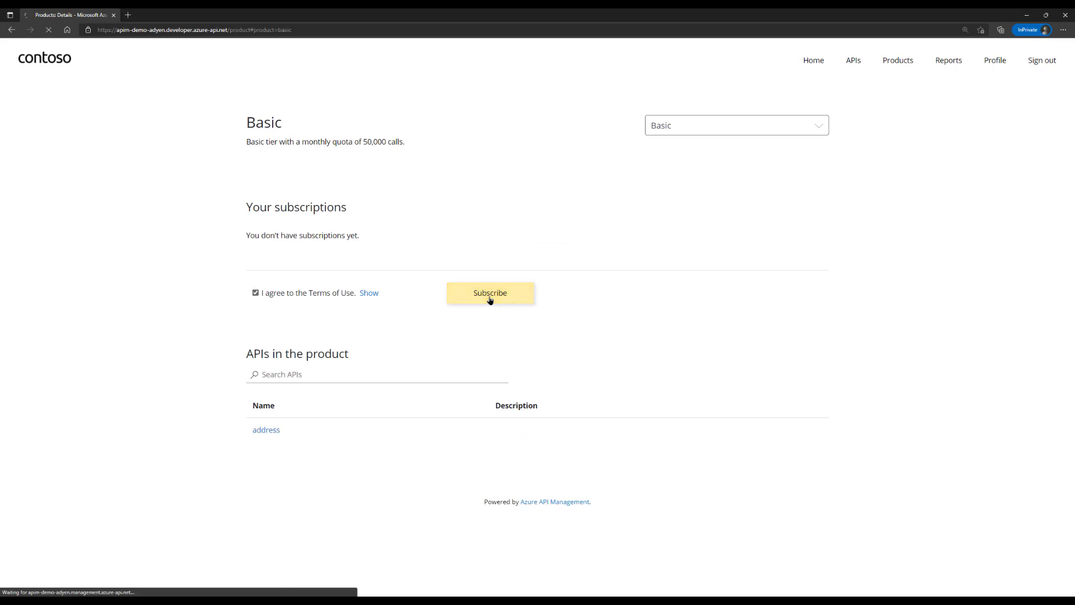
Name the subscription 'My subscription of the basic product' and proceed to checkout
{"action": "left_click", "coordinate": [85, 109]}
{"action": "type", "text": "My subscript"}
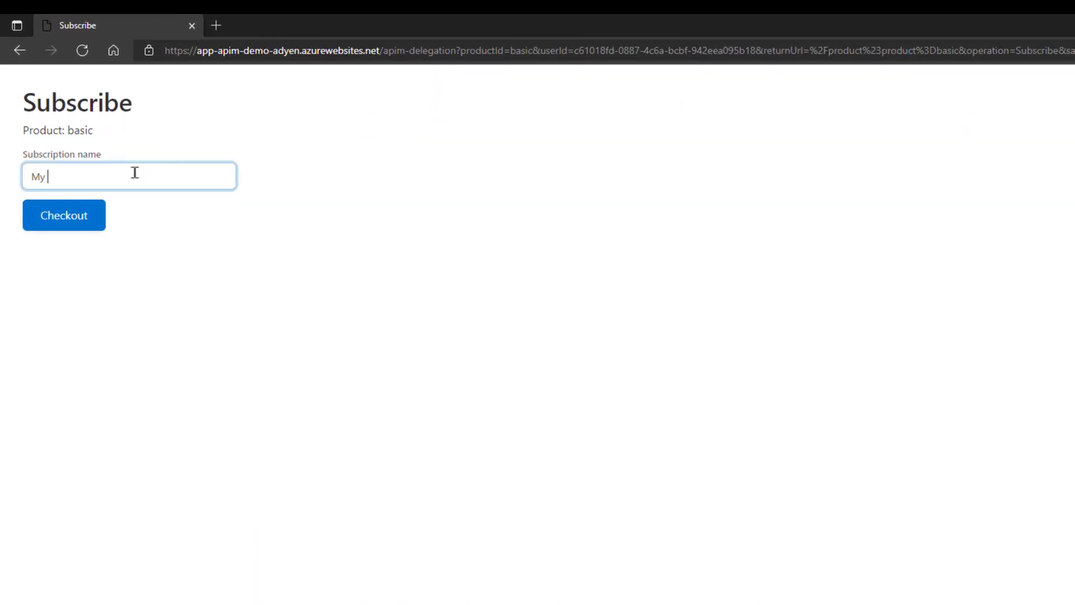
{"action": "type", "text": "ion of the basic product"}
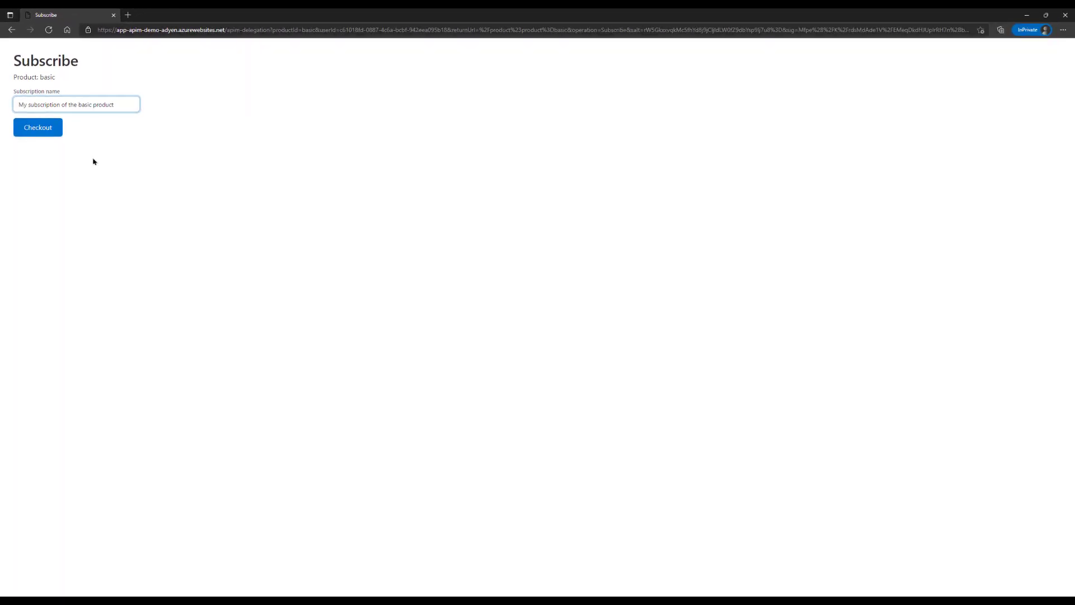
{"action": "left_click", "coordinate": [49, 135]}
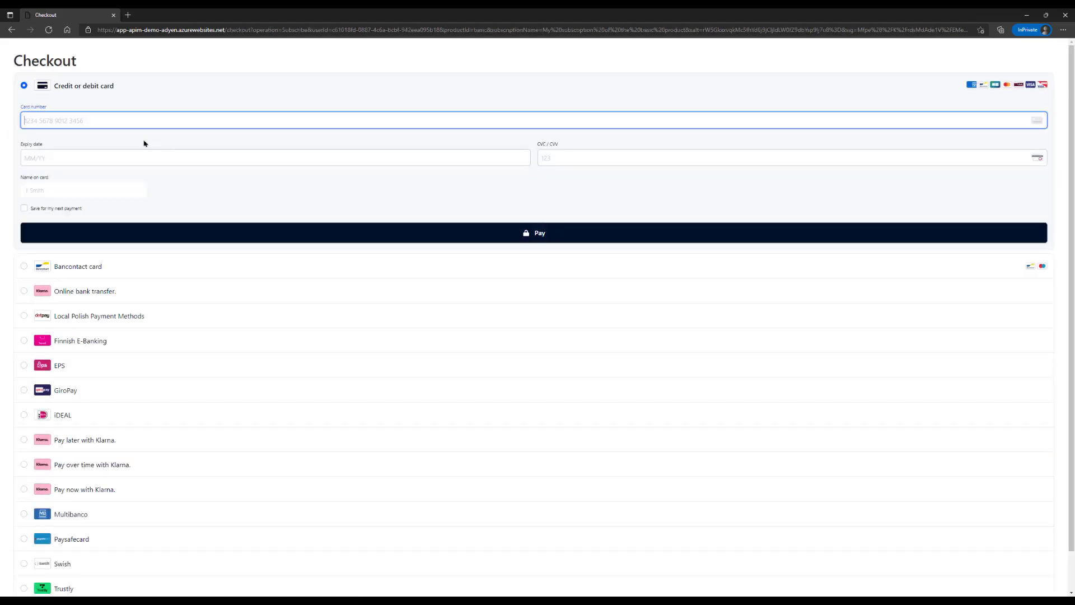
Pay with the test card's number, expiry date, cardholder name and security code
{"action": "type", "text": "4"}
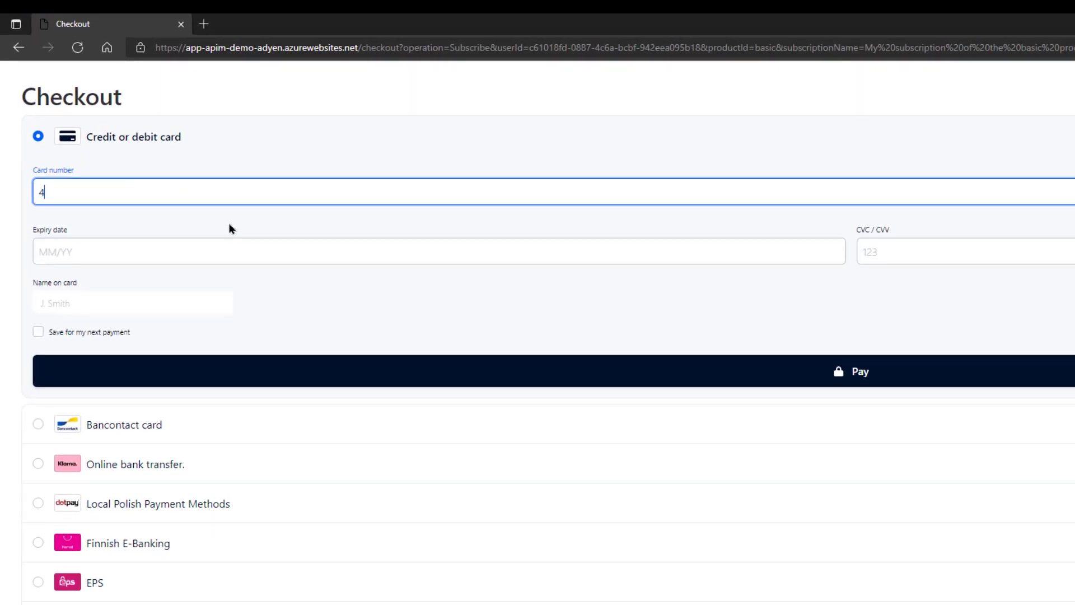
{"action": "type", "text": "44433332222111"}
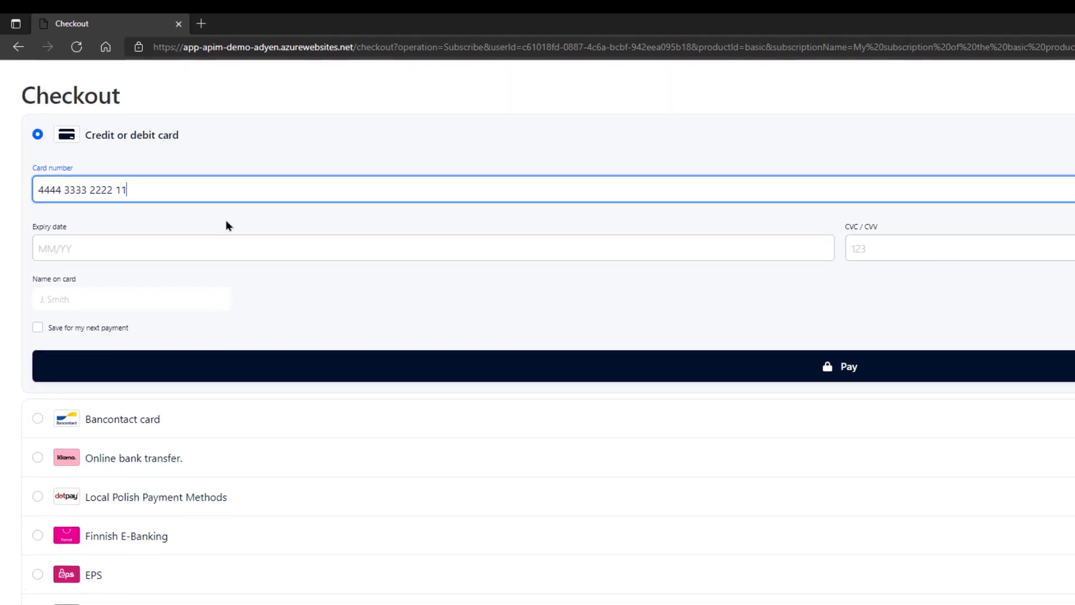
{"action": "type", "text": "1"}
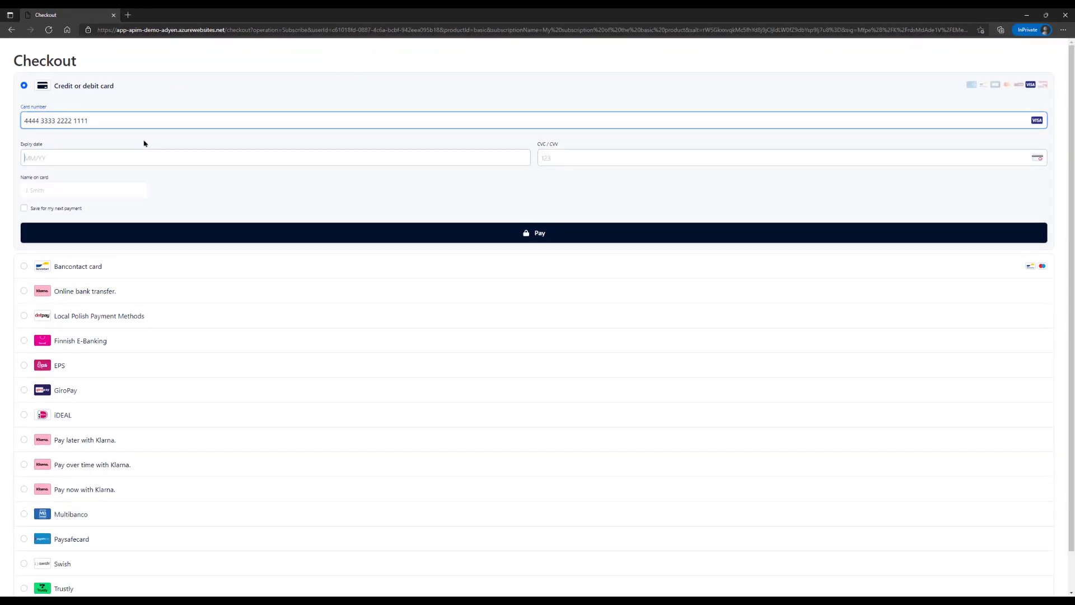
{"action": "type", "text": "0330"}
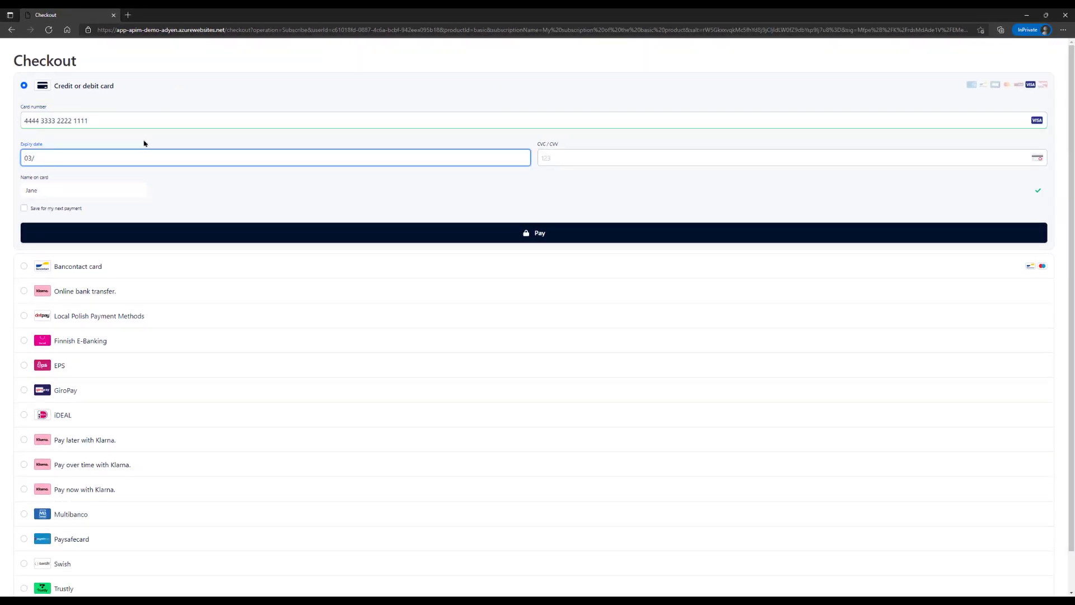
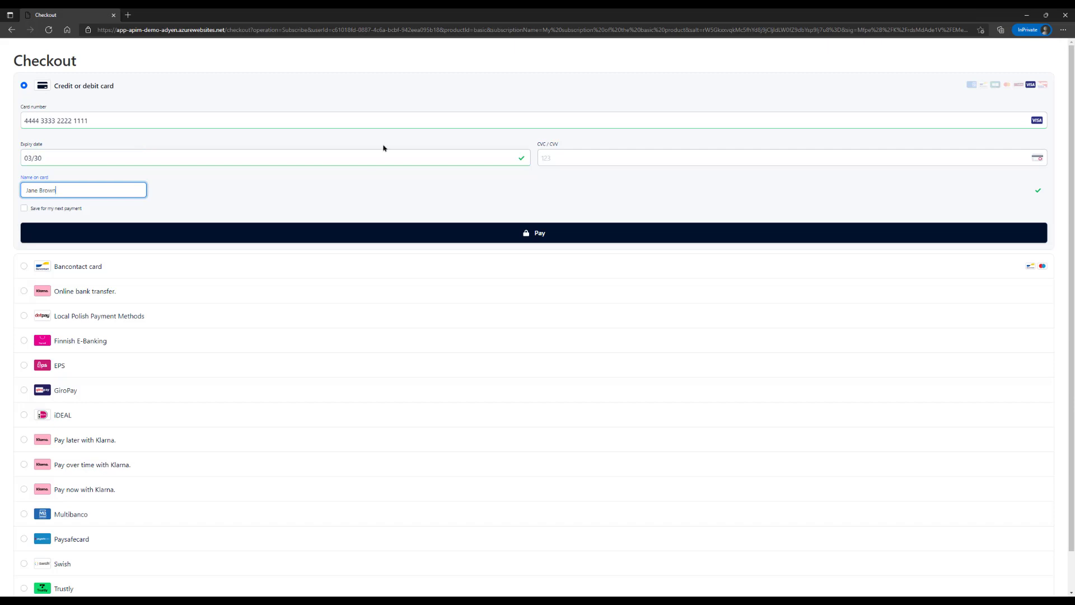
{"action": "left_click", "coordinate": [595, 157]}
{"action": "type", "text": "737"}
{"action": "left_click", "coordinate": [546, 238]}
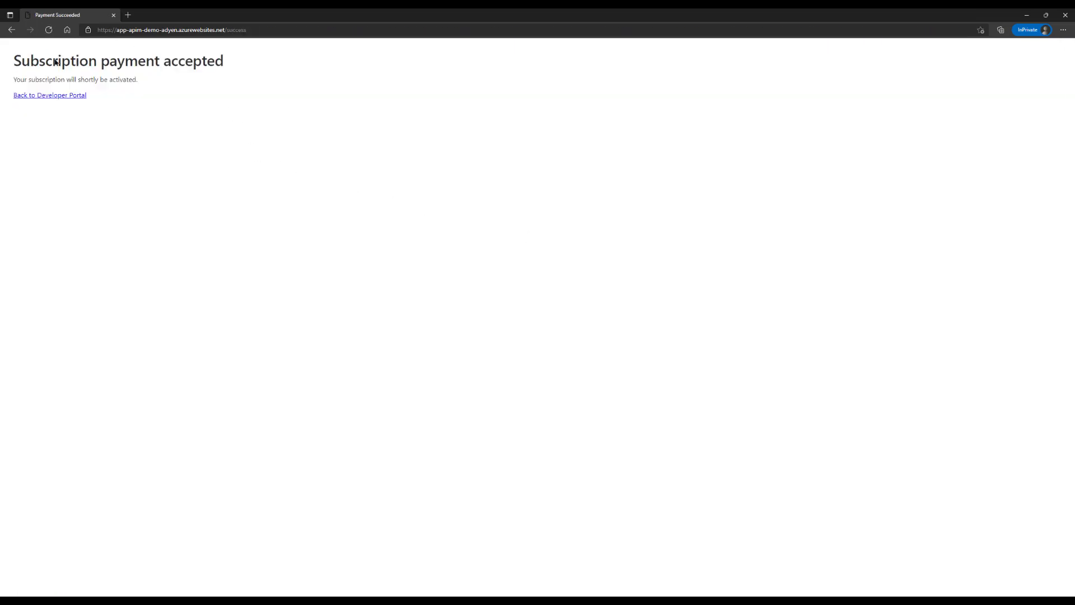
Confirm the Basic subscription is Active in the profile, then view Adyen's Payments list
{"action": "left_click", "coordinate": [46, 95]}
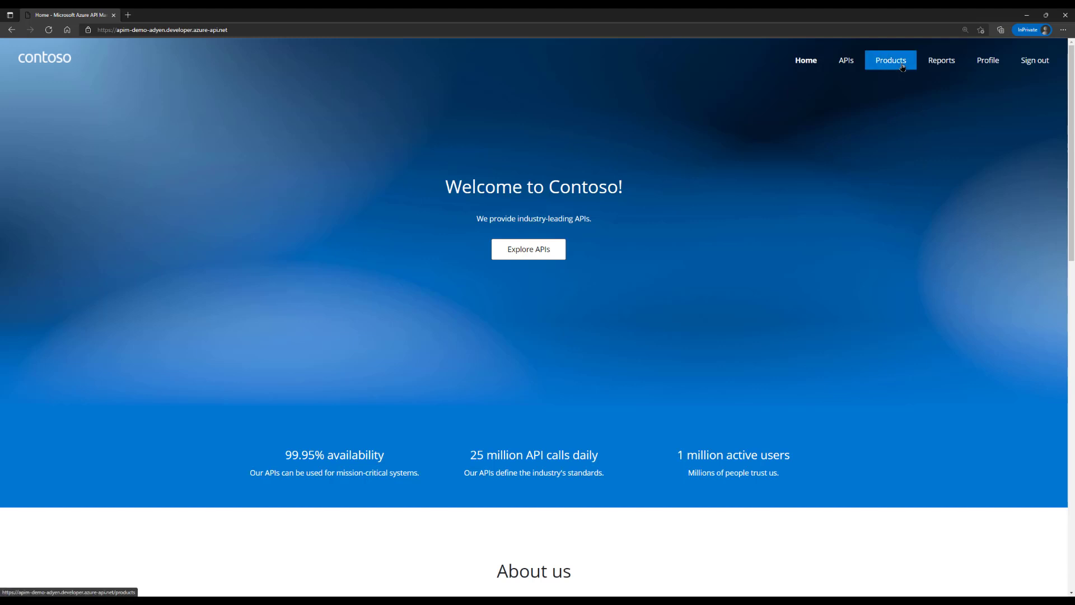
{"action": "left_click", "coordinate": [999, 62]}
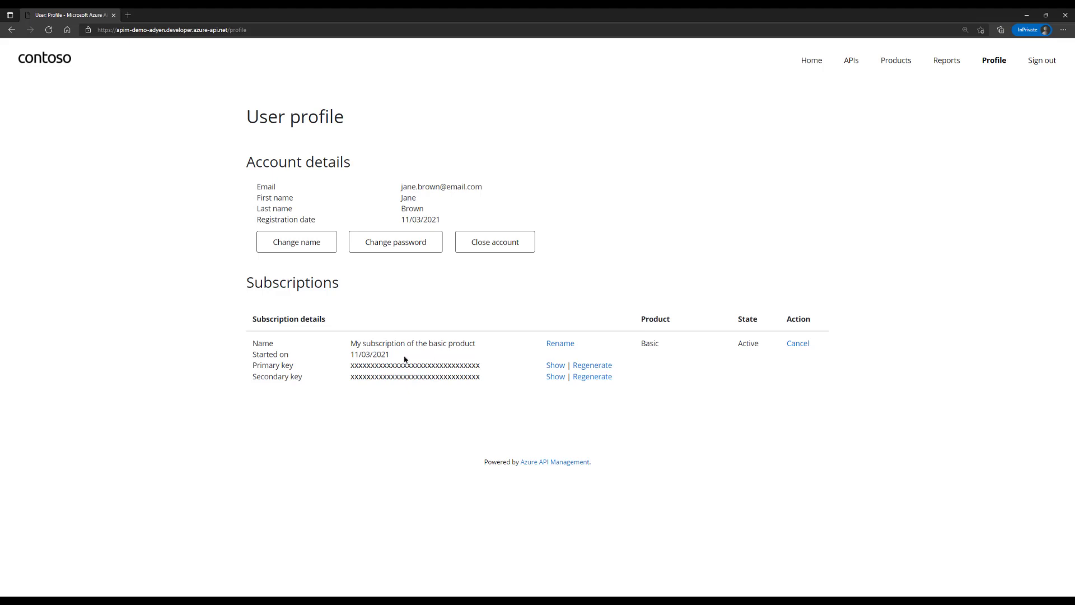
{"action": "left_click", "coordinate": [555, 365]}
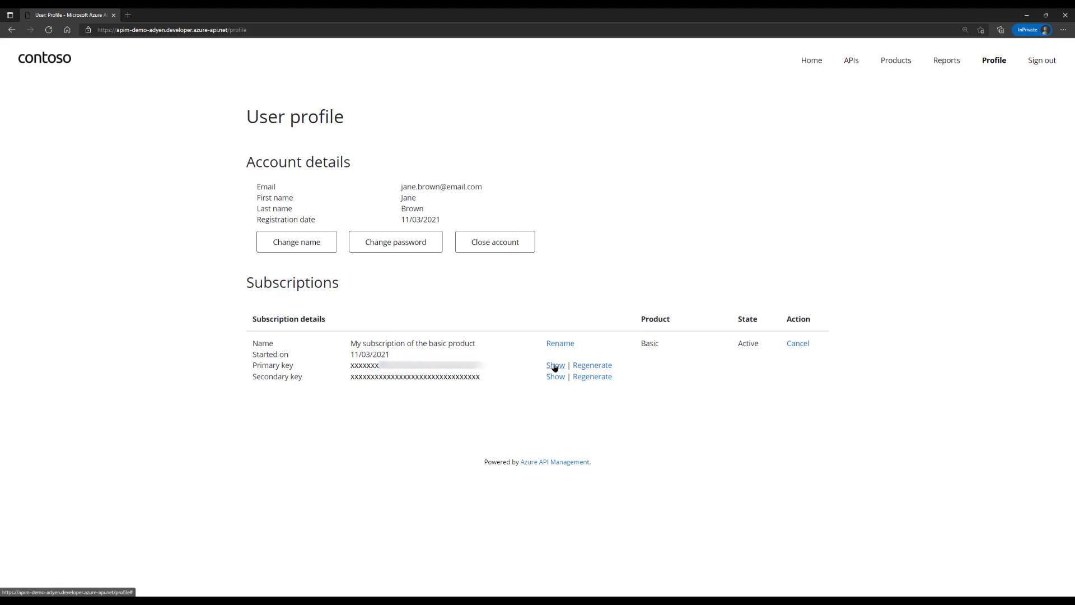
{"action": "double_click", "coordinate": [414, 365]}
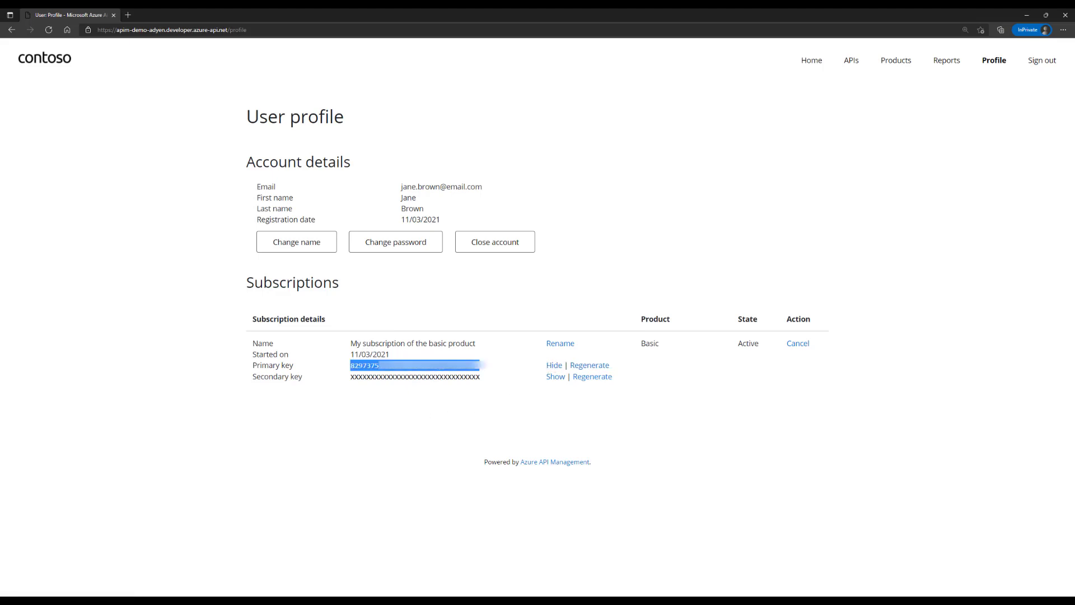
{"action": "left_click", "coordinate": [427, 429]}
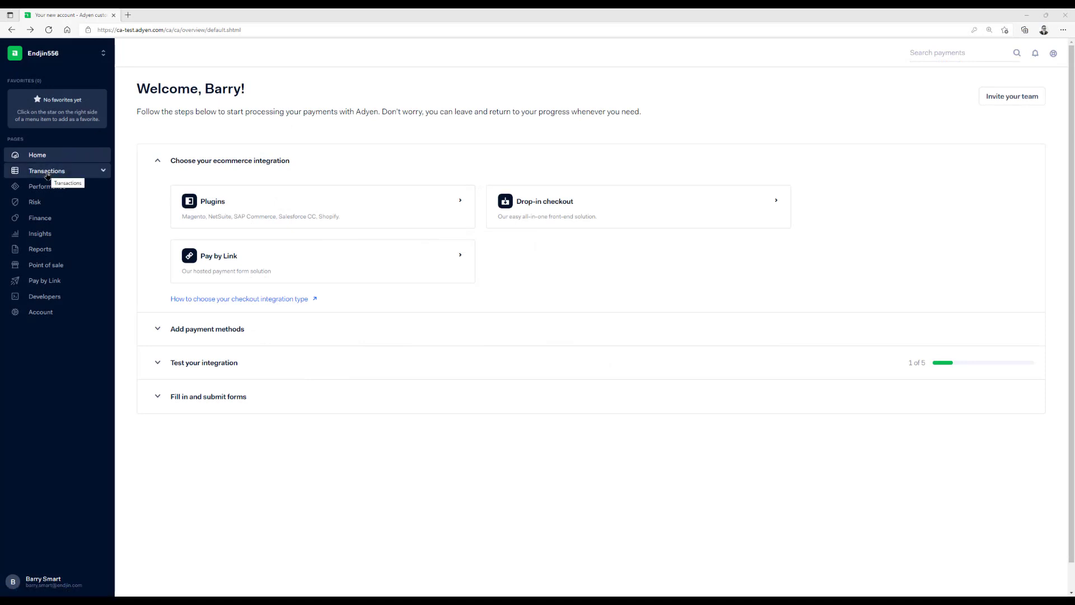
{"action": "left_click", "coordinate": [53, 172]}
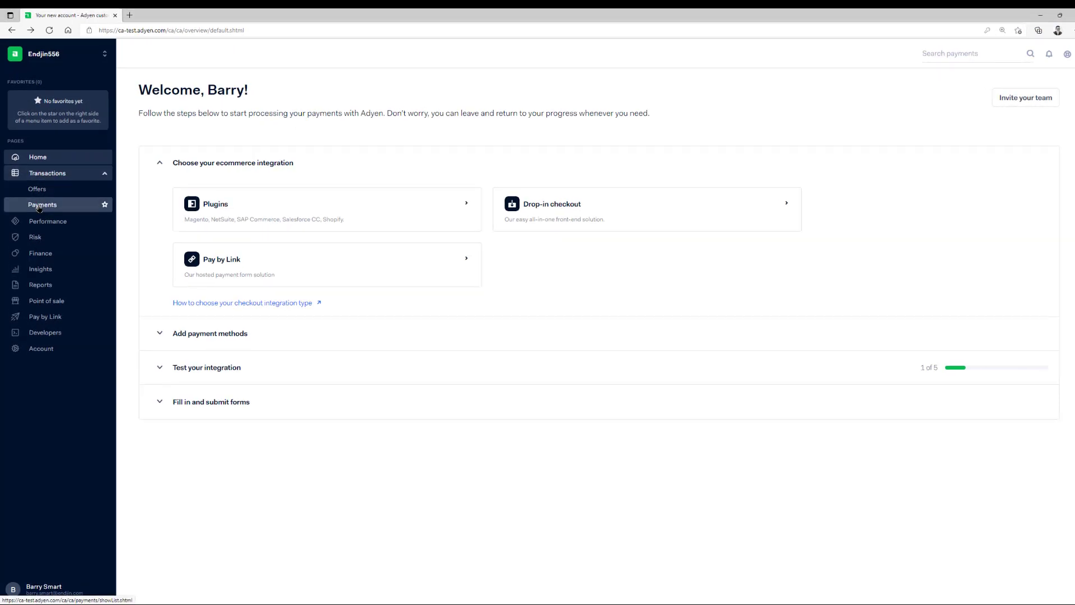
{"action": "left_click", "coordinate": [39, 205]}
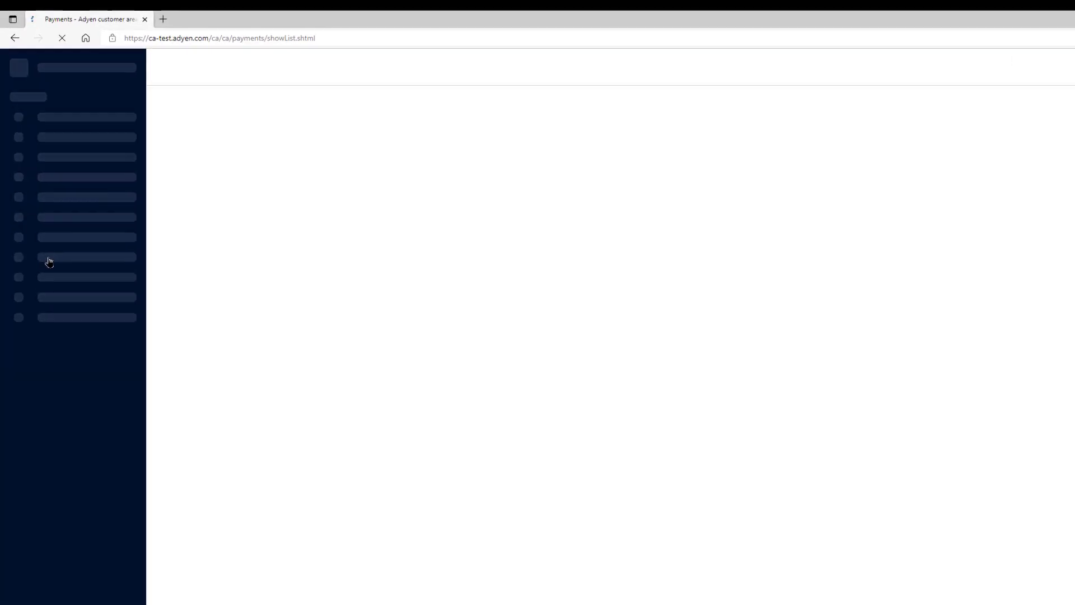